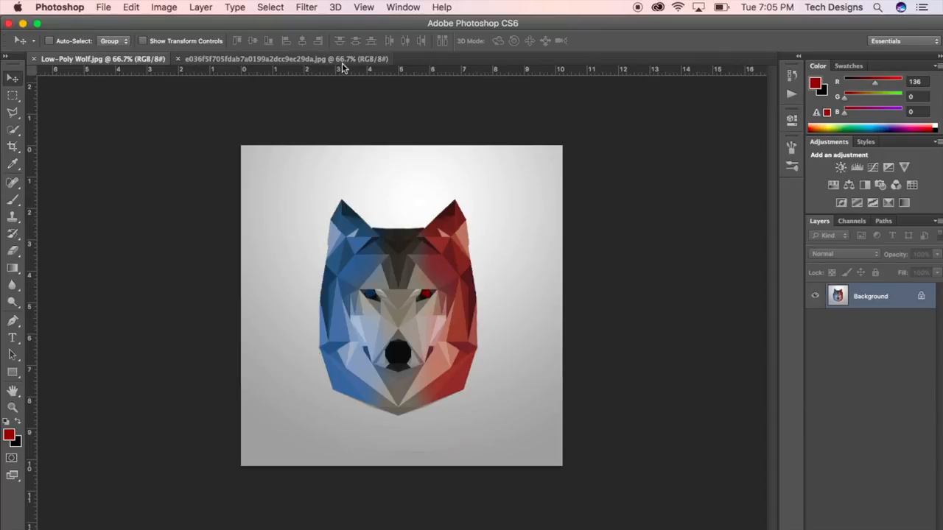
- Compare the finished Low-Poly Wolf.jpg with the original wolf photo, ending on the photo document
left_click(313, 61)
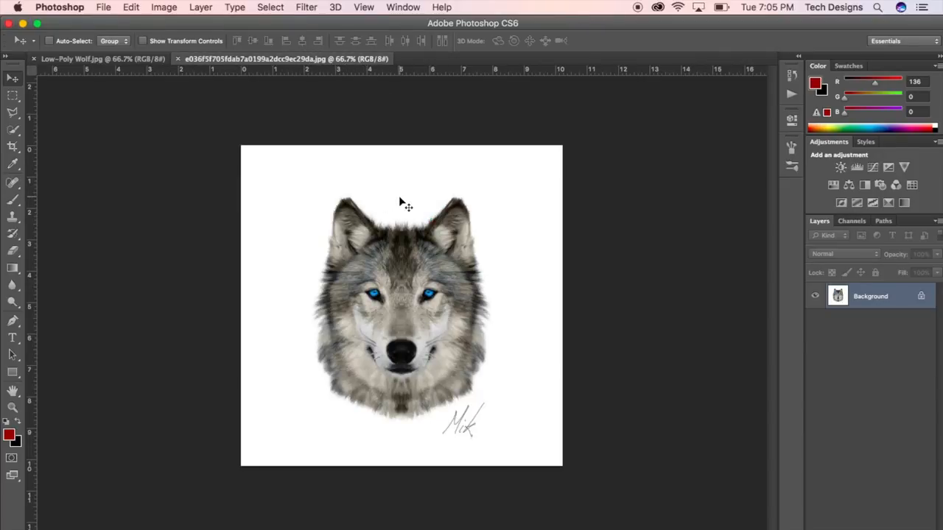
left_click(145, 59)
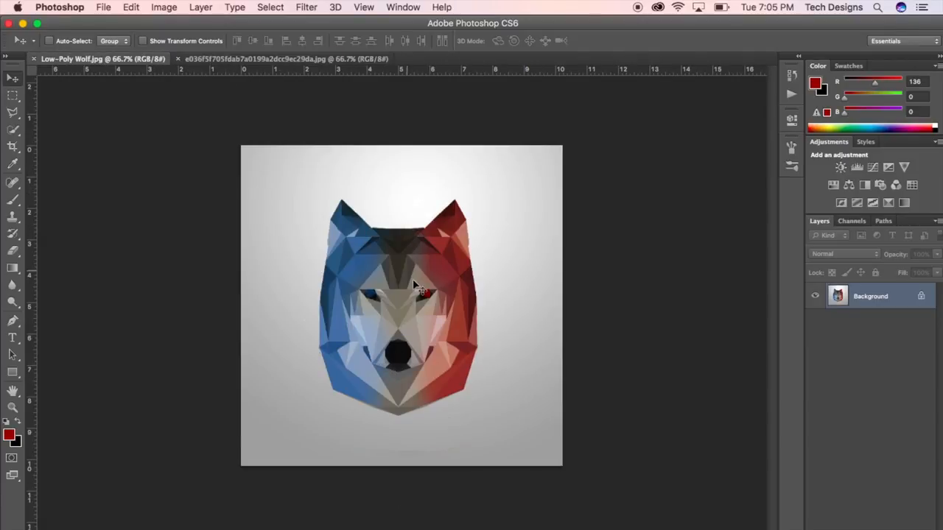
left_click(331, 62)
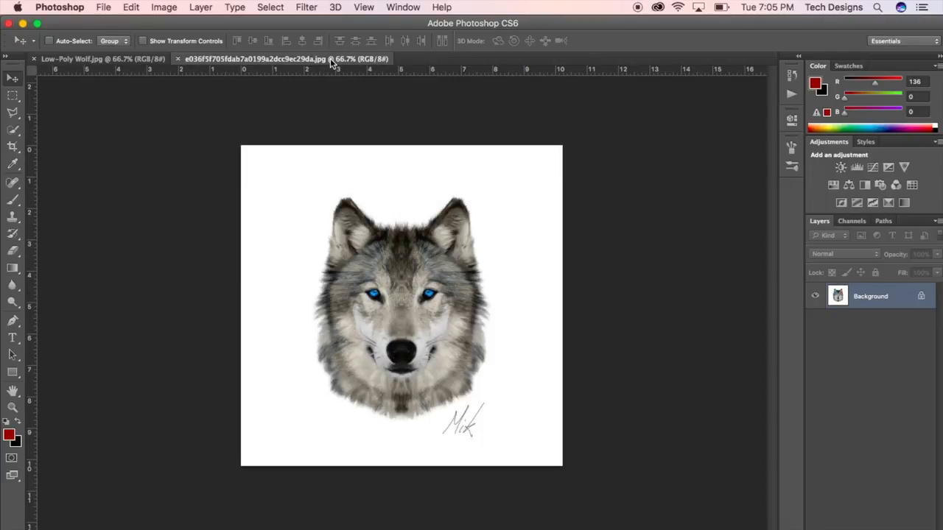
- Duplicate the Background layer of the wolf photo as "Background copy"
key("l")
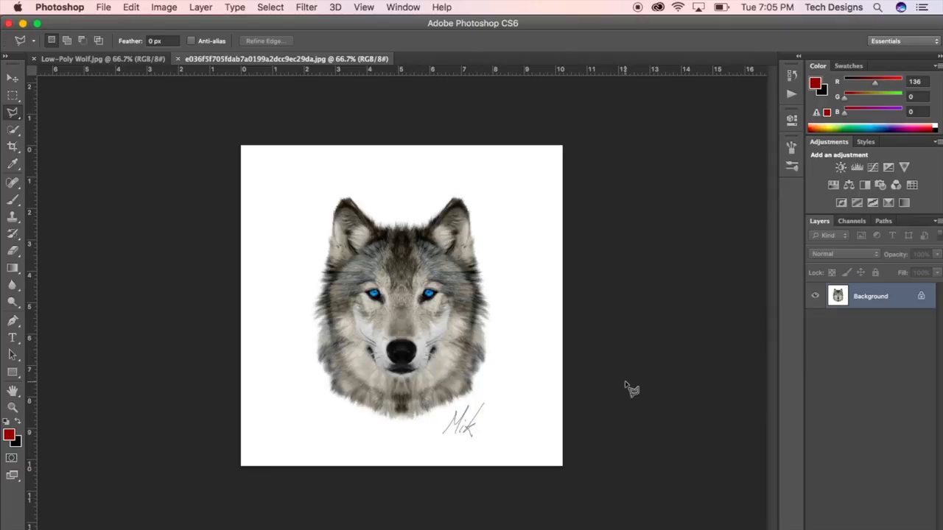
left_click(12, 78)
right_click(887, 308)
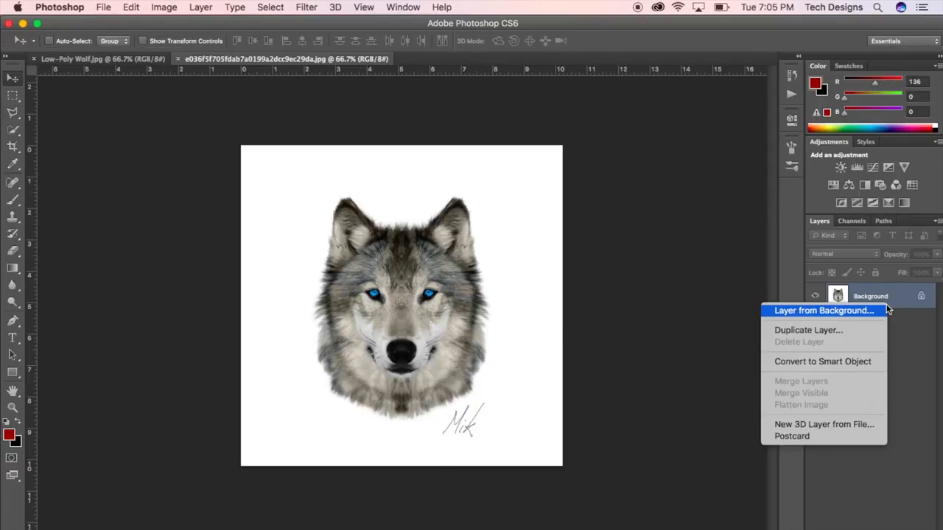
left_click(864, 331)
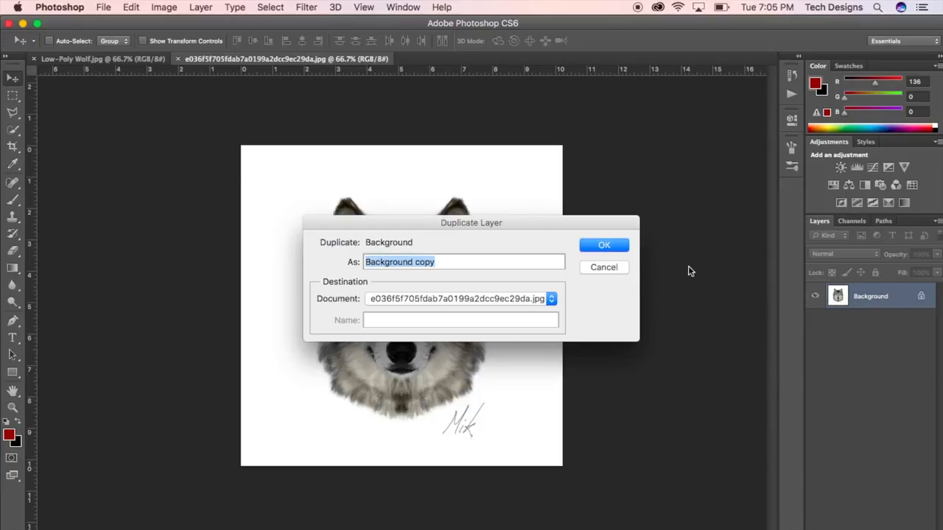
left_click(603, 246)
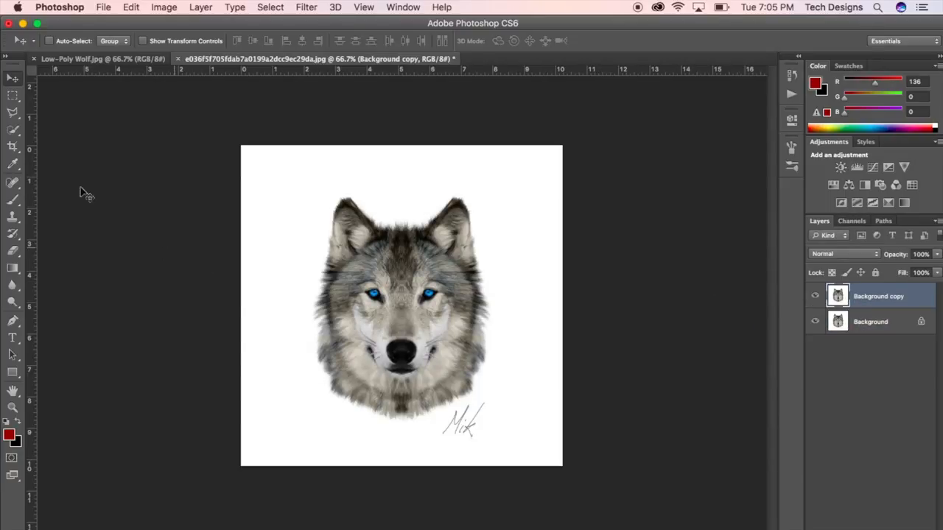
- Outline the wolf's head loosely with the Polygonal Lasso and copy the selected area onto its own layer
left_click(11, 116)
left_click(395, 433)
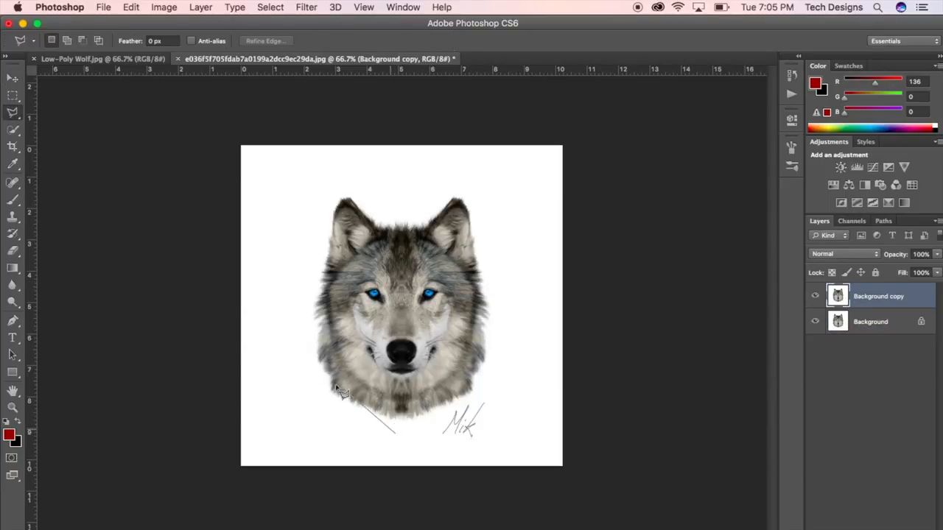
left_click(312, 391)
left_click(299, 268)
left_click(306, 209)
left_click(335, 188)
left_click(469, 189)
left_click(501, 216)
left_click(519, 398)
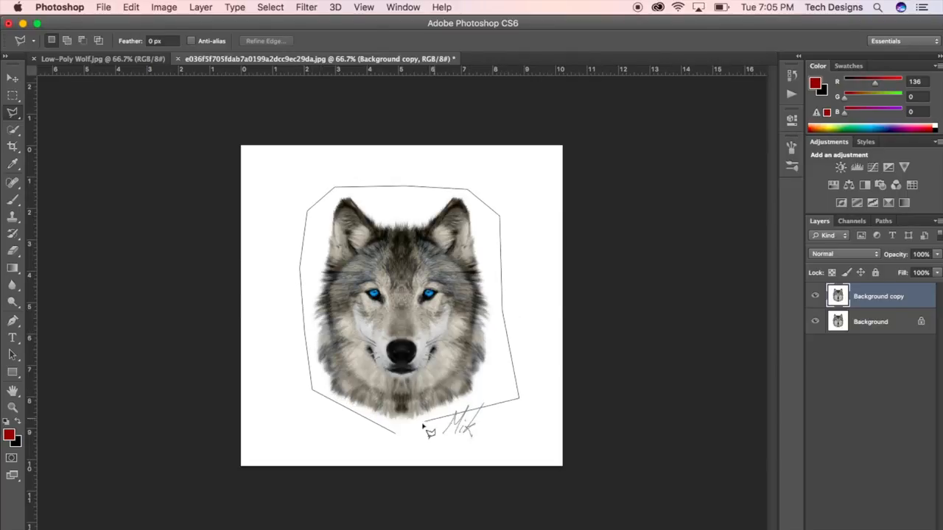
left_click(398, 434)
right_click(399, 417)
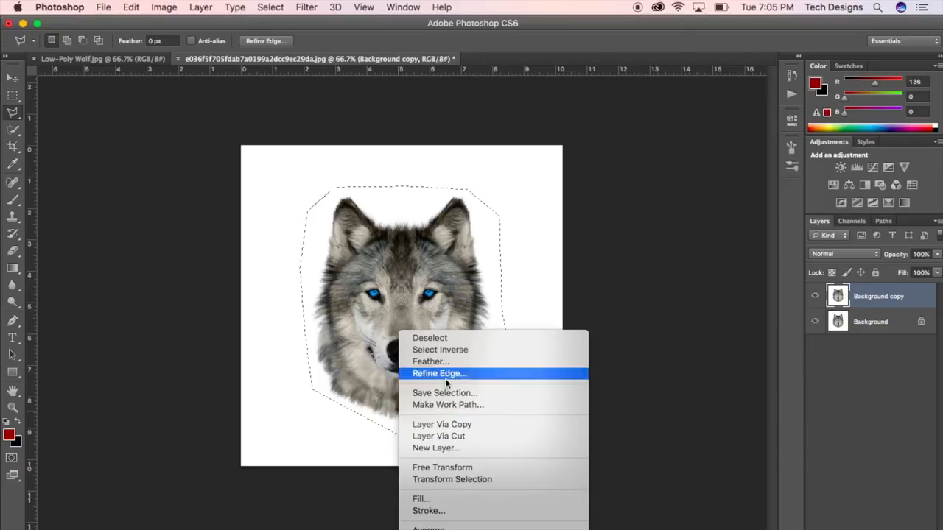
left_click(447, 424)
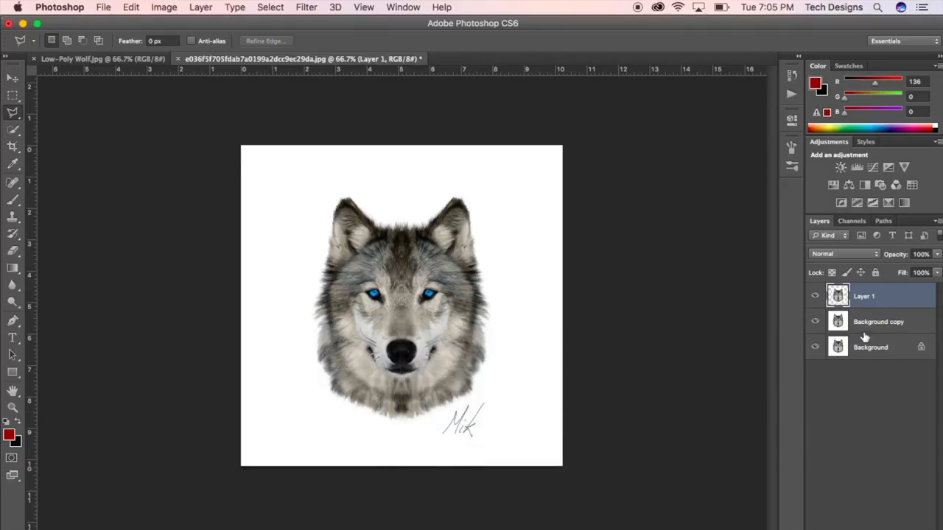
- Delete the Background copy layer, then hide the Background layer with Layer 1 selected
left_click(873, 324)
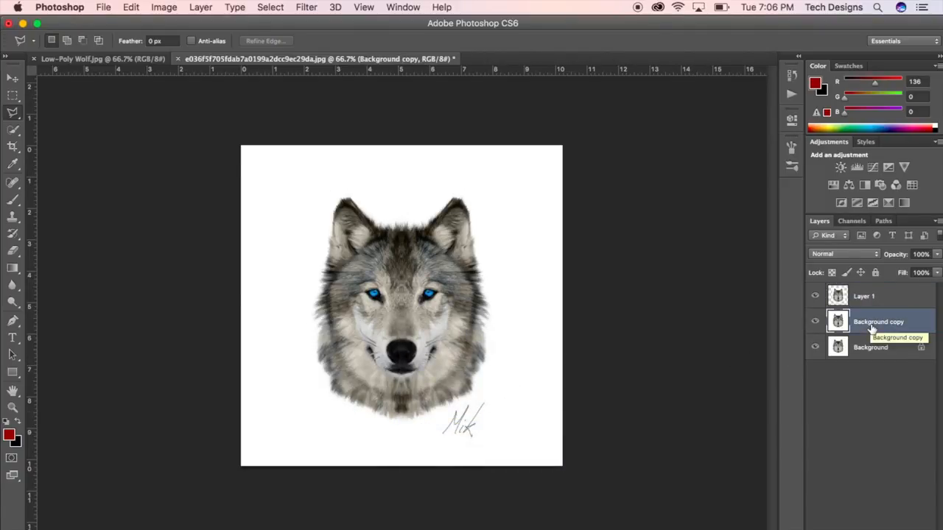
key("BackSpace")
left_click(882, 294)
left_click(815, 321)
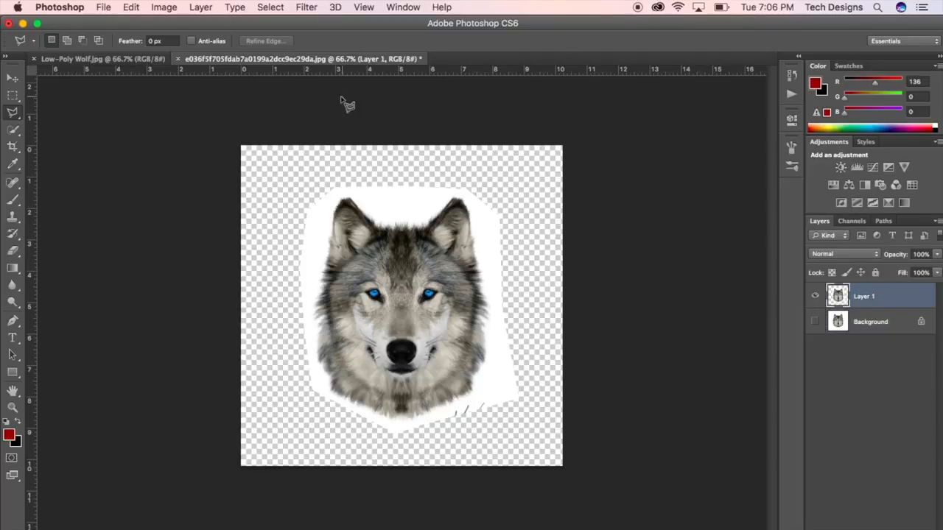
- Show the grid over the canvas and turn on snapping
left_click(362, 7)
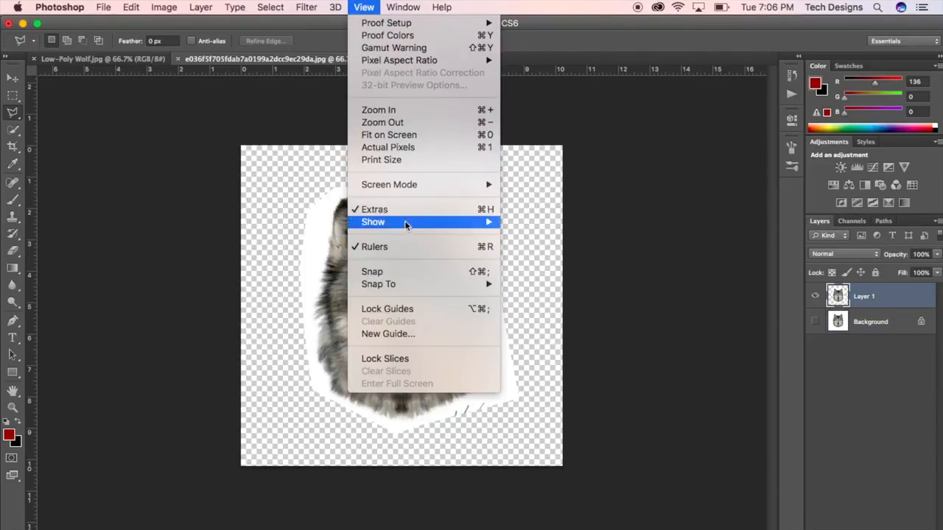
mouse_move(406, 222)
left_click(540, 262)
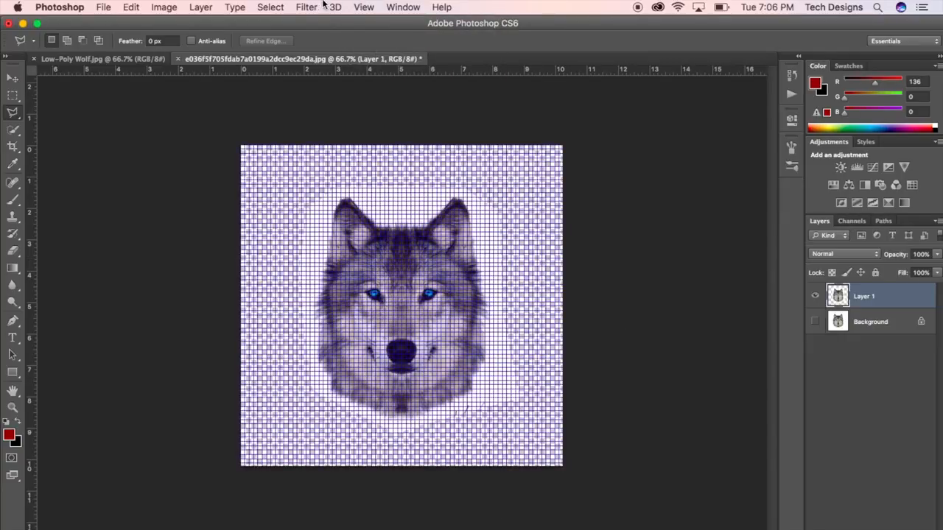
left_click(364, 7)
left_click(393, 273)
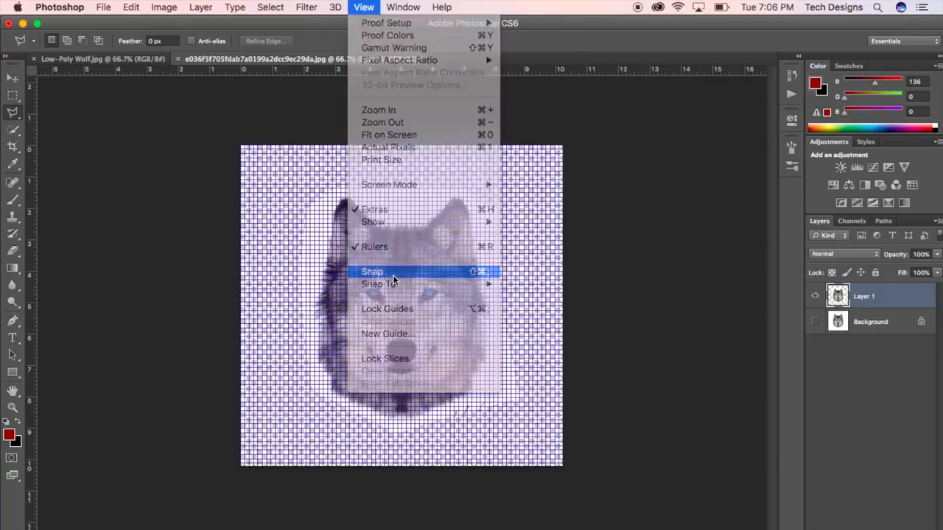
- Set the grid spacing in the Guides, Grid & Slices preferences to one gridline every 20 pixels
left_click(68, 5)
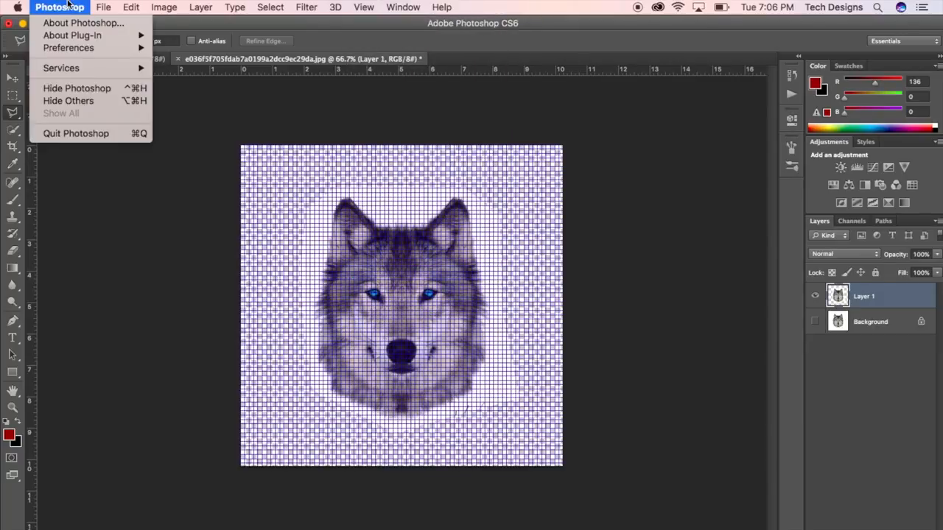
mouse_move(83, 49)
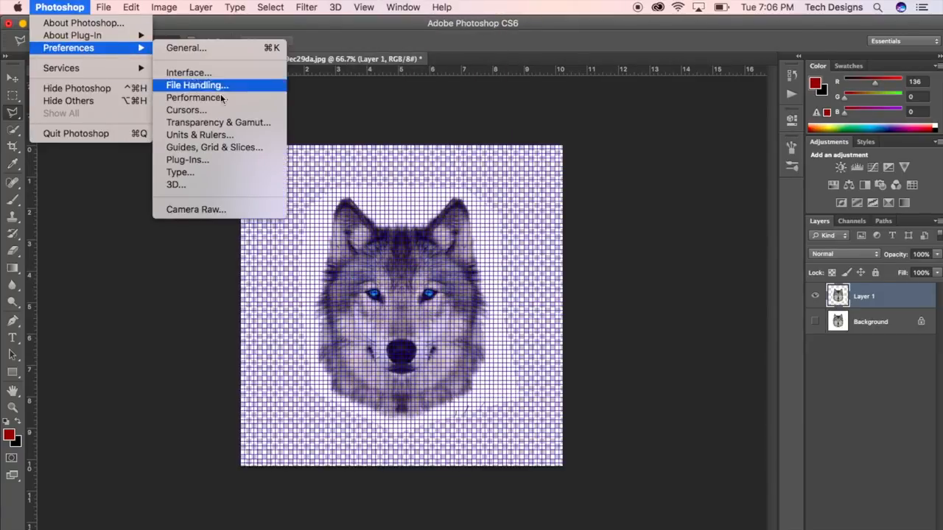
left_click(214, 147)
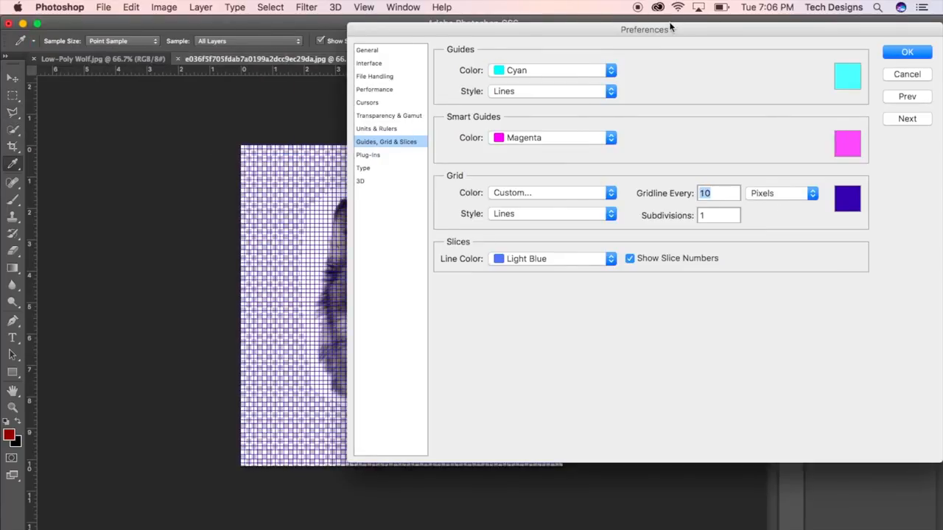
left_click_drag(672, 26, 747, 31)
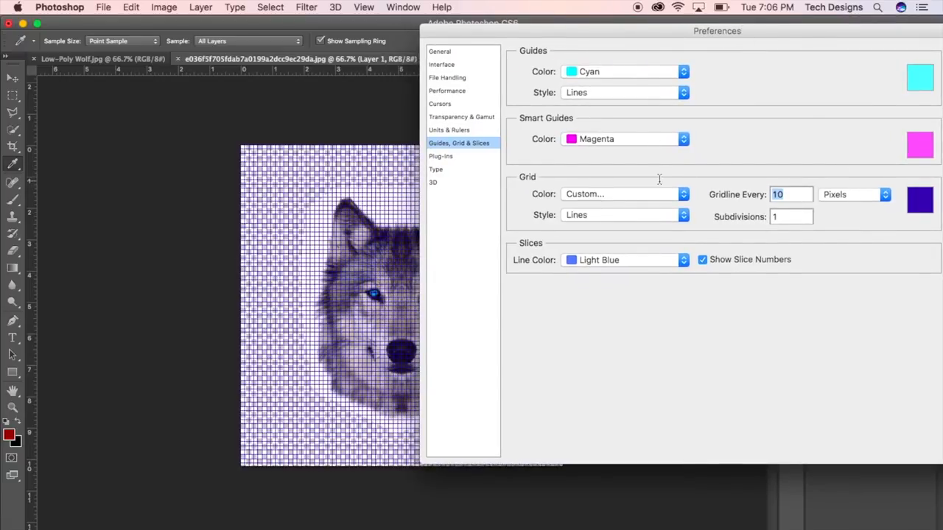
type("20")
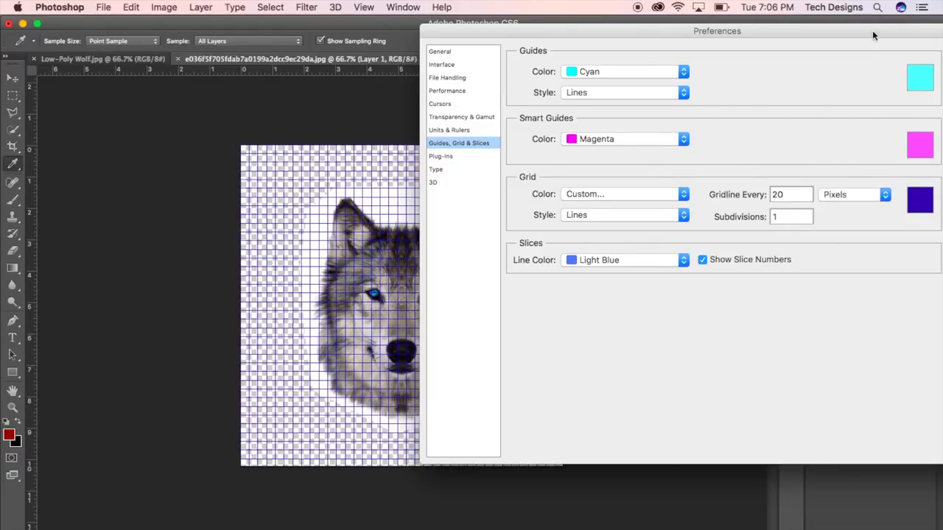
left_click_drag(872, 35, 715, 34)
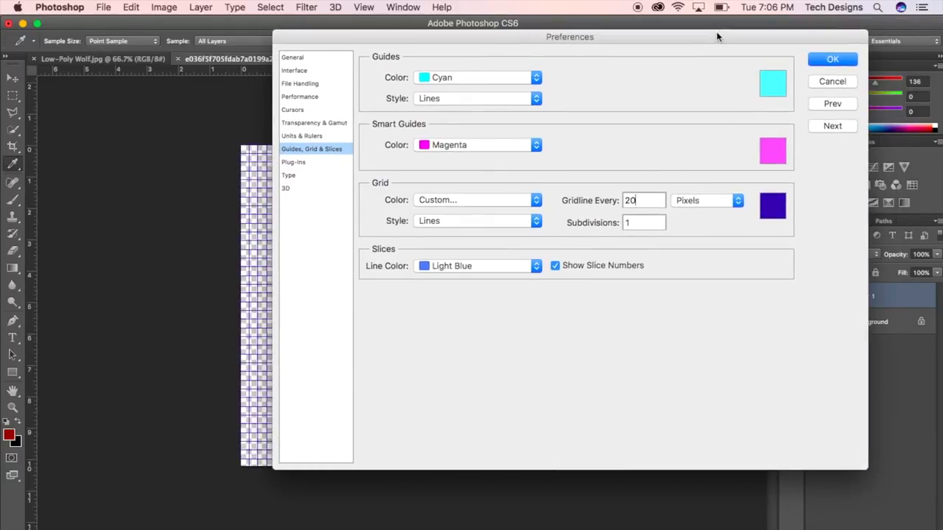
left_click(831, 60)
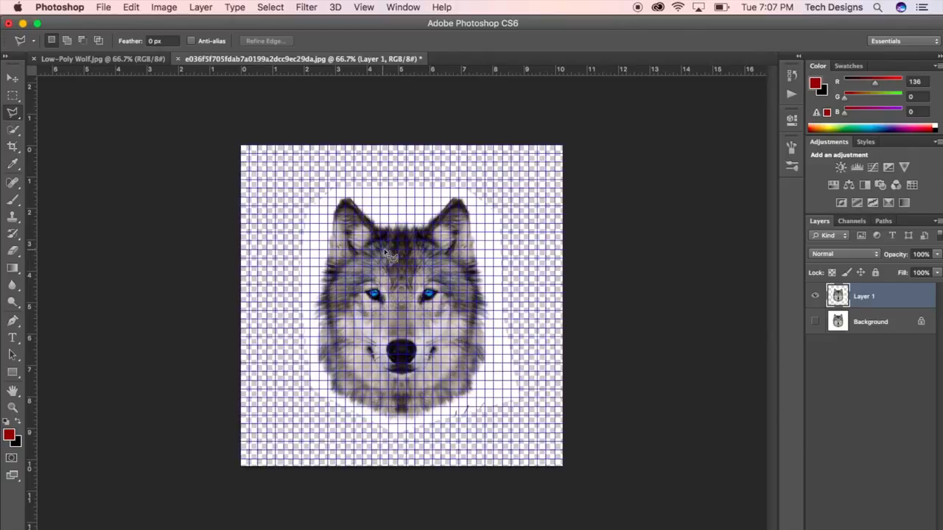
- Select a triangle along the inner edge of the wolf's left-hand ear, flatten its colour with the Average blur, and deselect it
scroll(367, 251, "up", 5)
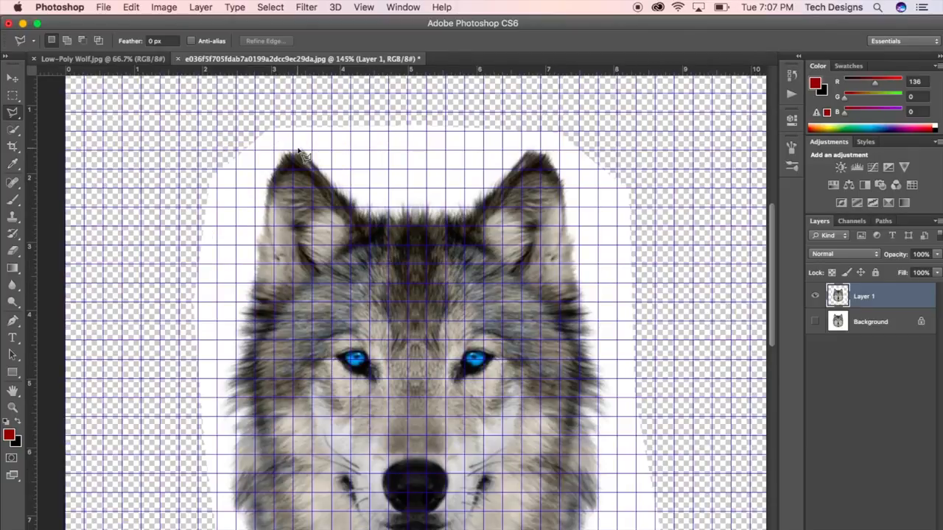
left_click(294, 152)
left_click(367, 224)
left_click(313, 207)
left_click(295, 154)
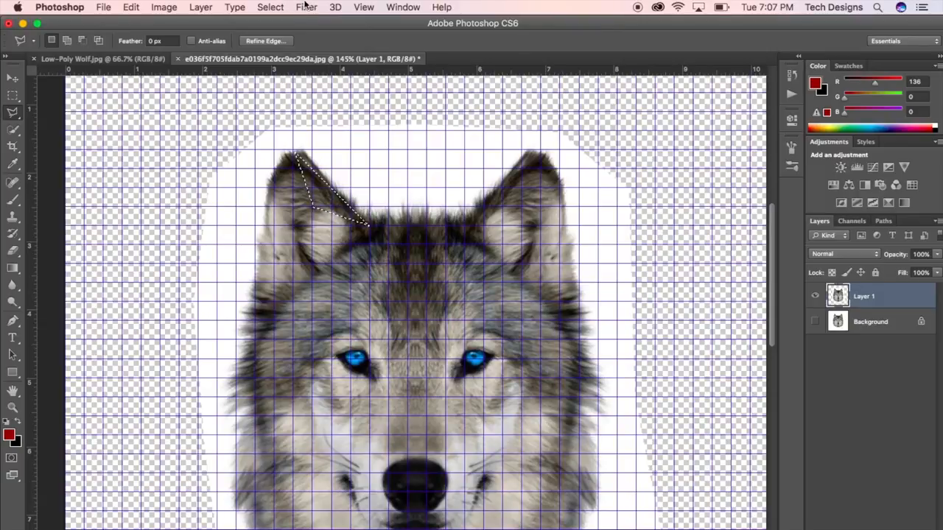
left_click(306, 7)
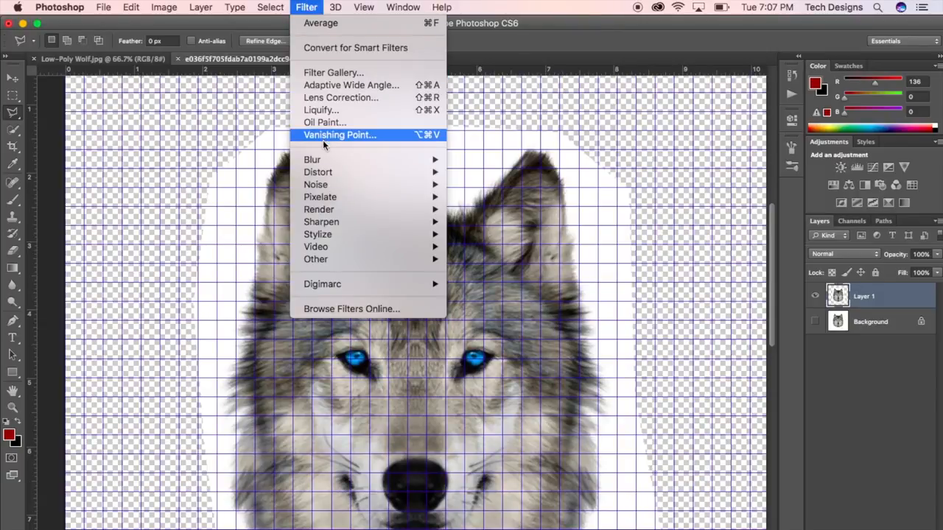
mouse_move(364, 157)
left_click(478, 211)
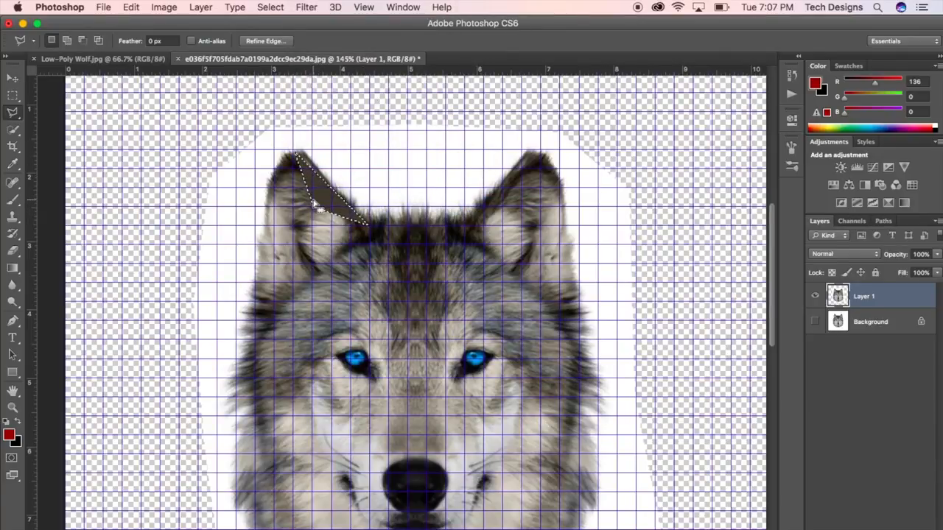
right_click(314, 204)
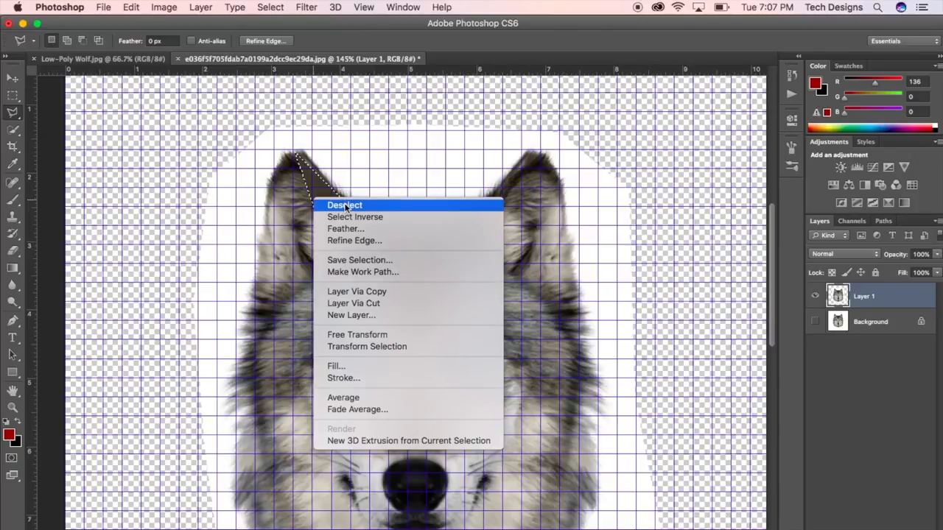
left_click(345, 205)
- Create an adjoining averaged triangle from the left-hand ear's tip down to its outer edge, and deselect it
scroll(311, 155, "left", 1)
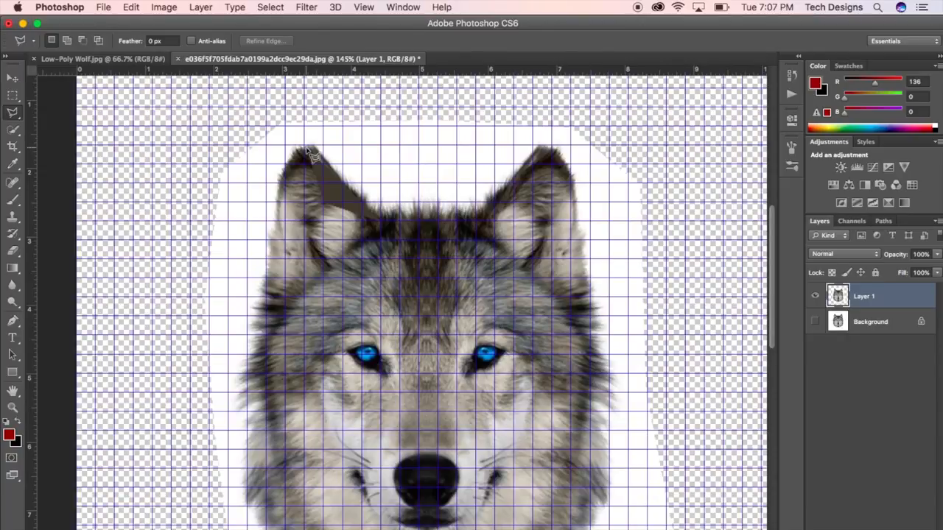
left_click(305, 146)
left_click(269, 240)
left_click(323, 201)
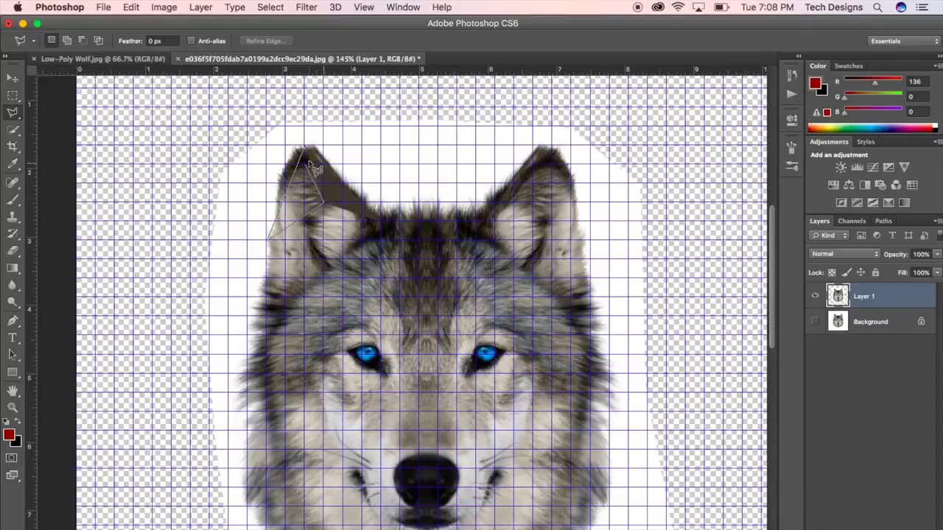
left_click(308, 151)
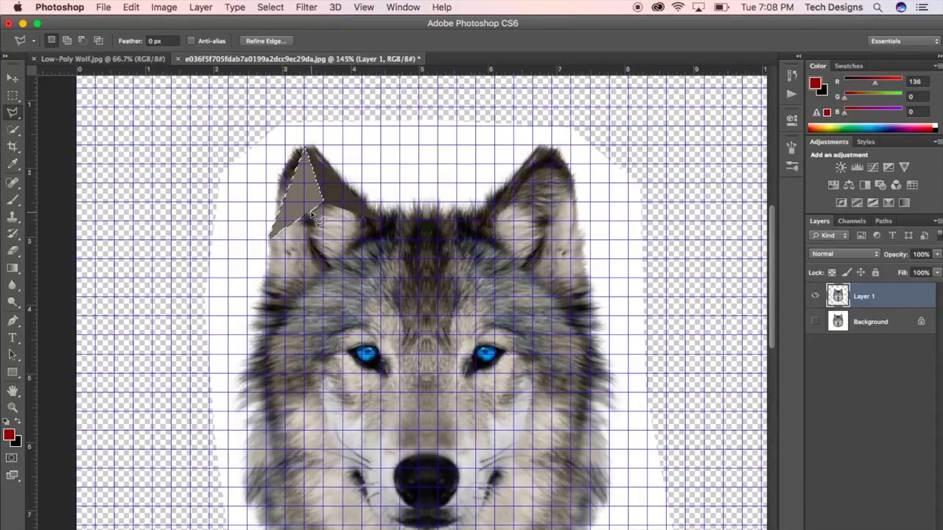
right_click(312, 207)
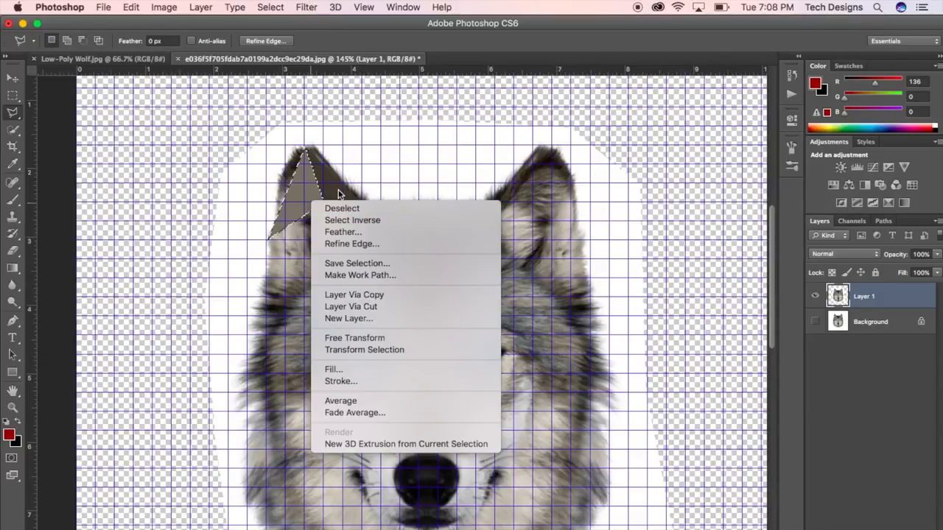
left_click(342, 208)
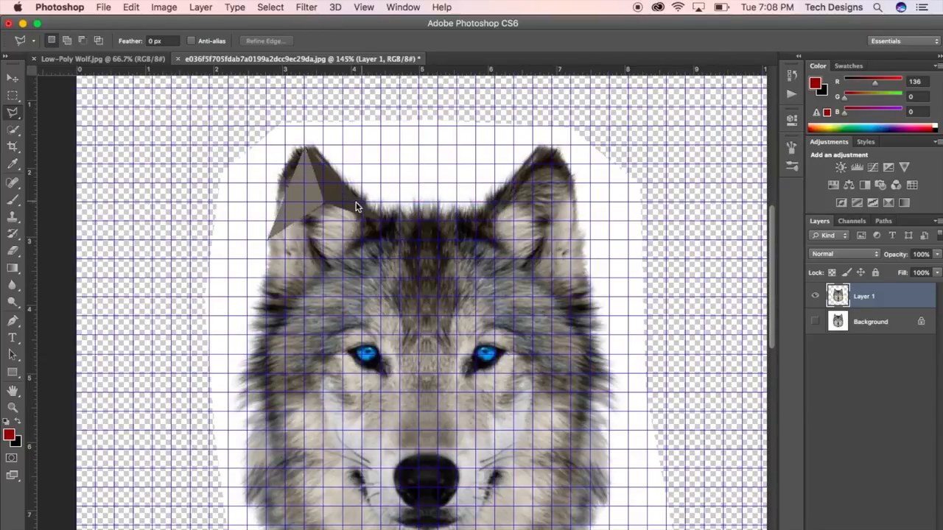
scroll(298, 345, "down", 5)
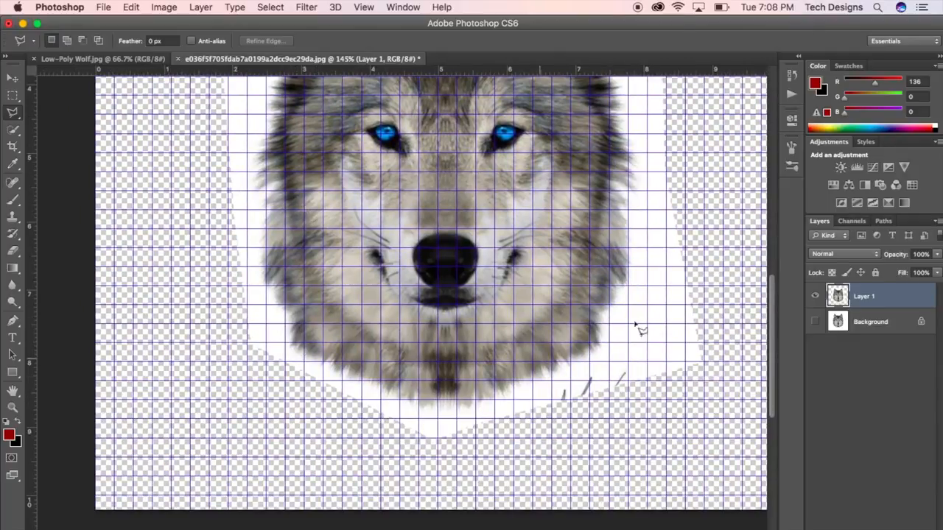
scroll(617, 195, "up", 10)
scroll(449, 231, "down", 2)
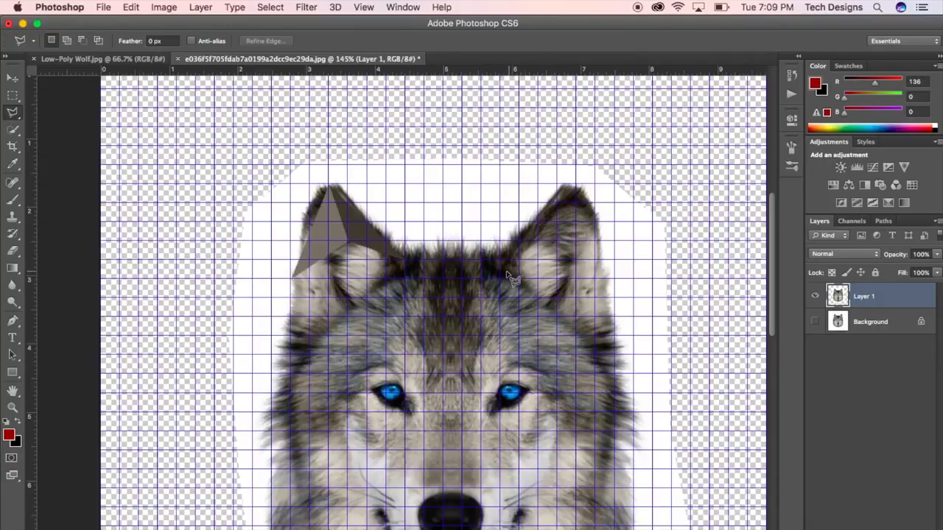
left_click(16, 81)
left_click_drag(502, 362, 498, 362)
scroll(499, 361, "down", 5)
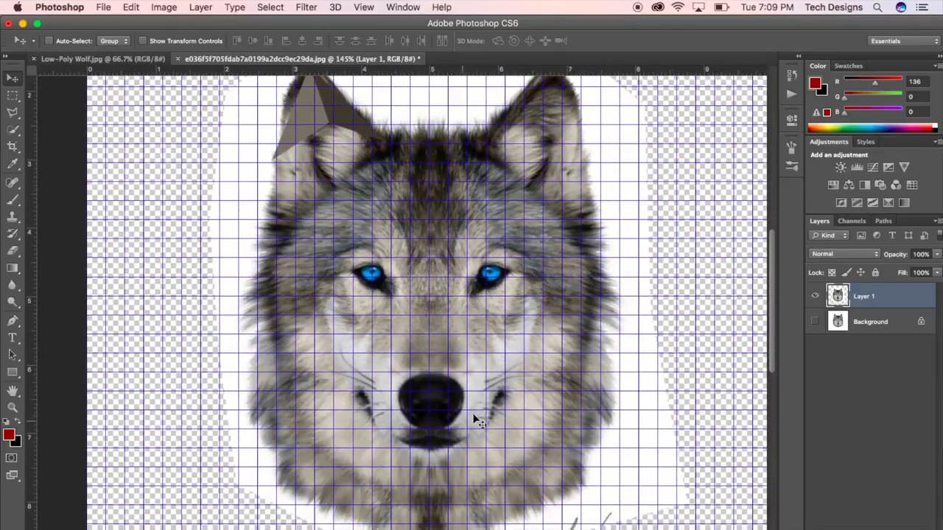
left_click_drag(479, 413, 449, 413)
scroll(449, 414, "up", 4)
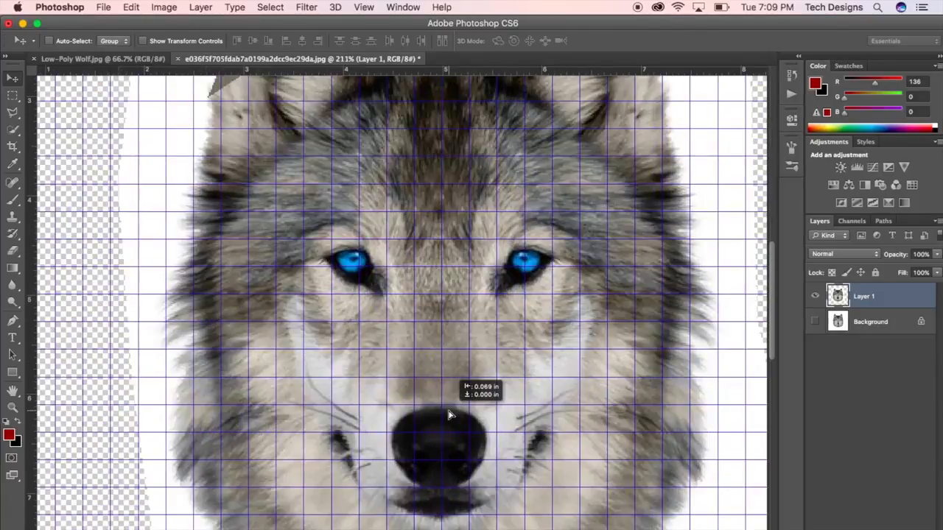
scroll(458, 326, "down", 5)
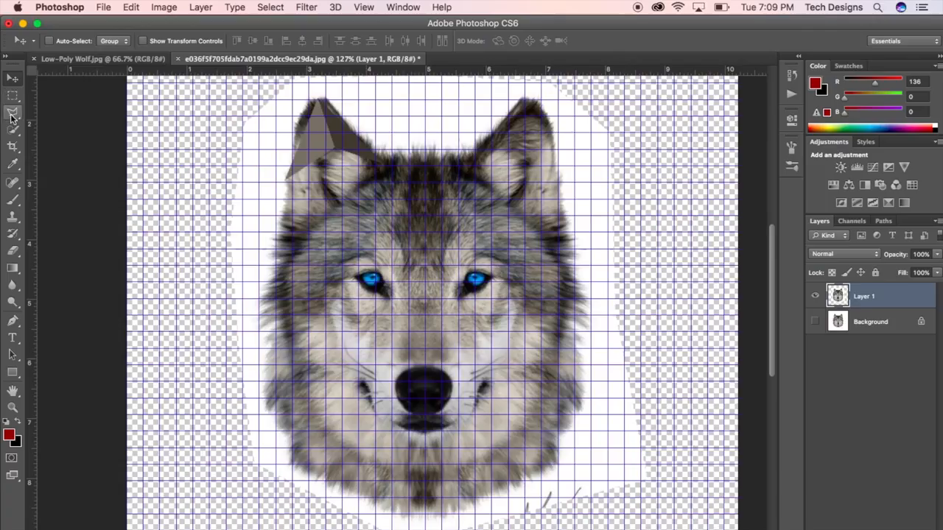
- Select the wolf's right-hand half with the Polygonal Lasso, running along the face's vertical centre line and around the outside of the head
left_click(12, 114)
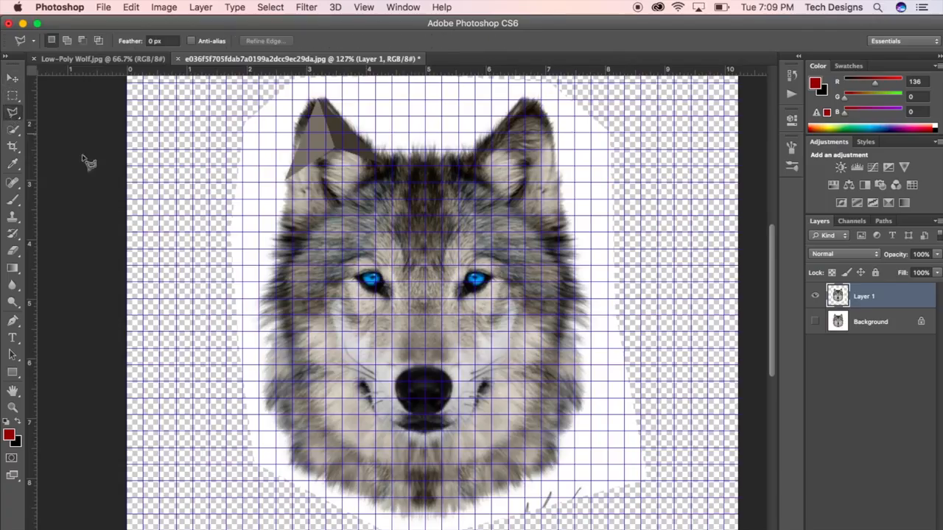
left_click(426, 525)
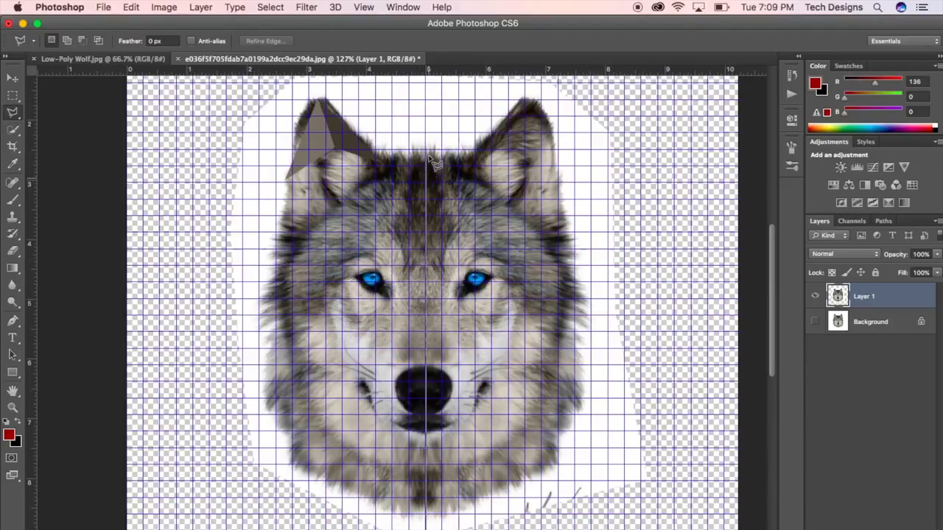
left_click(427, 100)
left_click(318, 86)
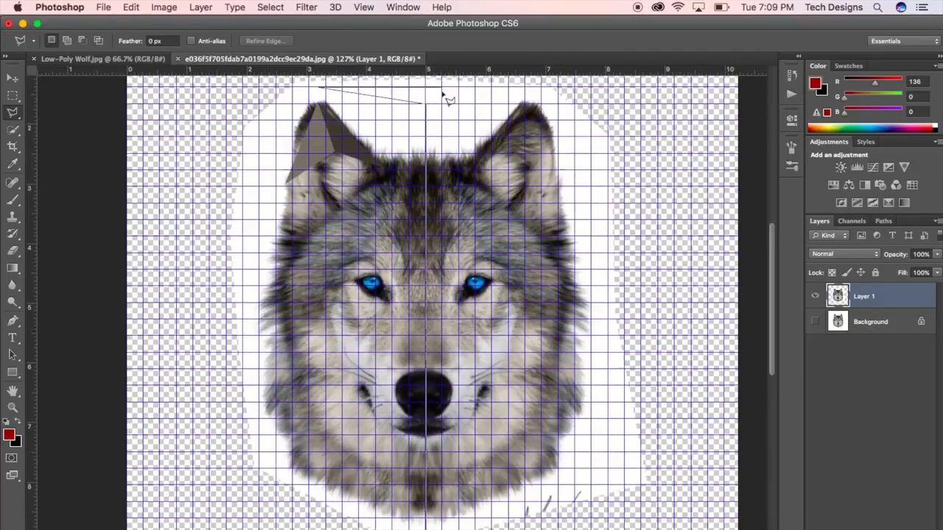
left_click(555, 88)
left_click(592, 217)
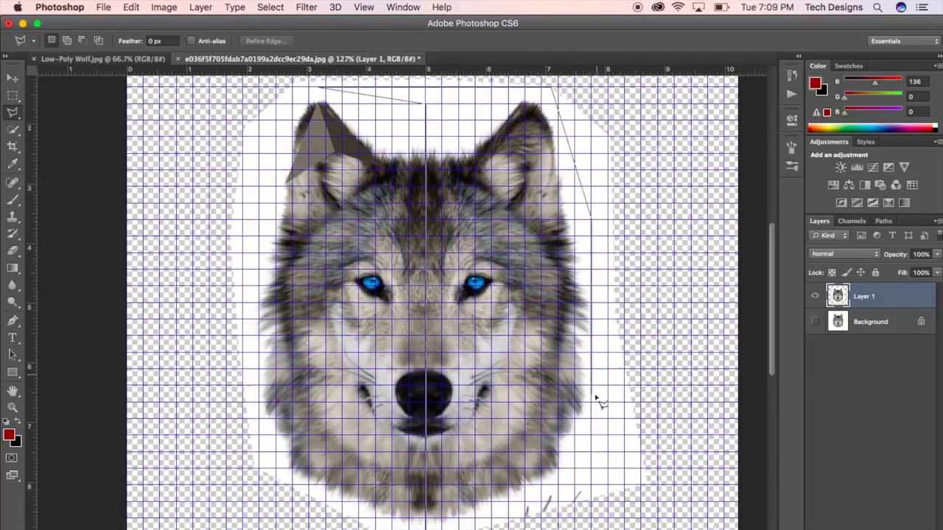
left_click(608, 450)
left_click(551, 495)
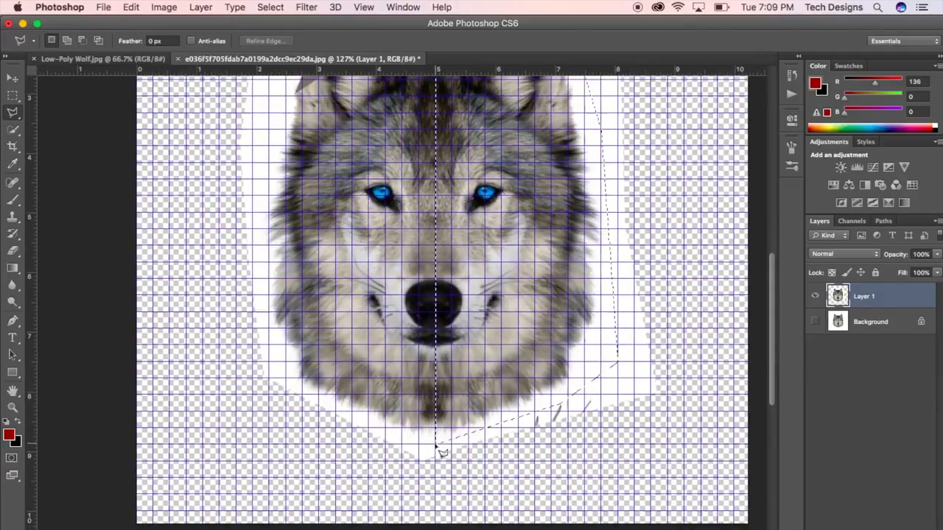
double_click(435, 442)
- Cut the selected right-hand half of the wolf onto its own layer and delete that layer
right_click(466, 431)
left_click(488, 437)
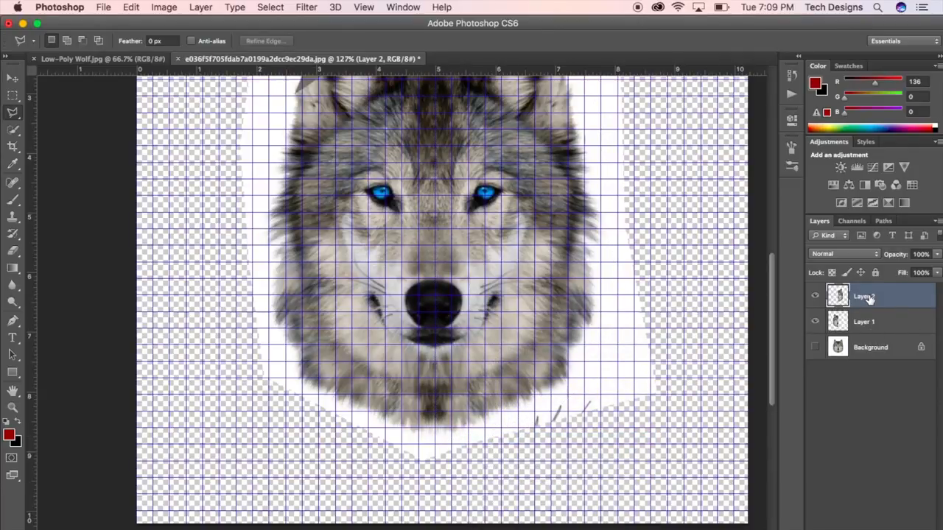
key("Delete")
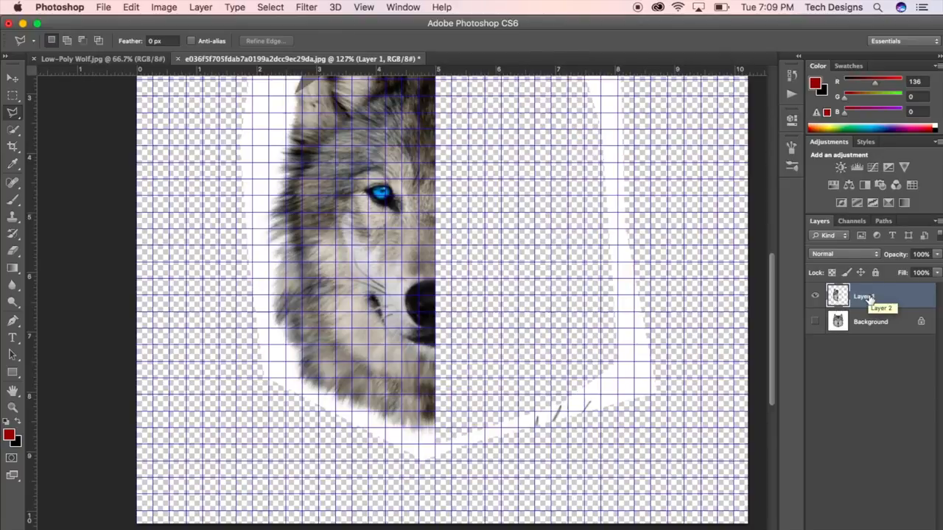
- Set the grid spacing in the Guides, Grid & Slices preferences to one gridline every 10 pixels
scroll(398, 147, "up", 3)
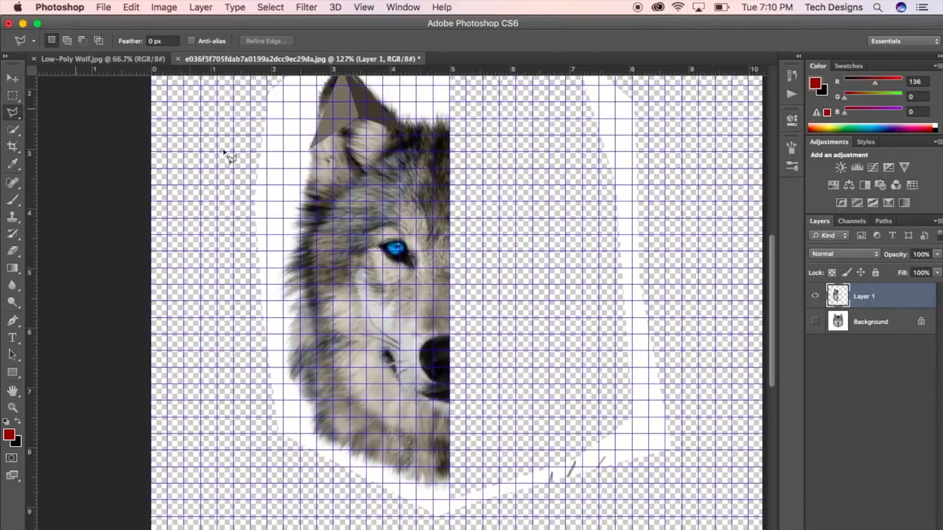
scroll(329, 235, "up", 3)
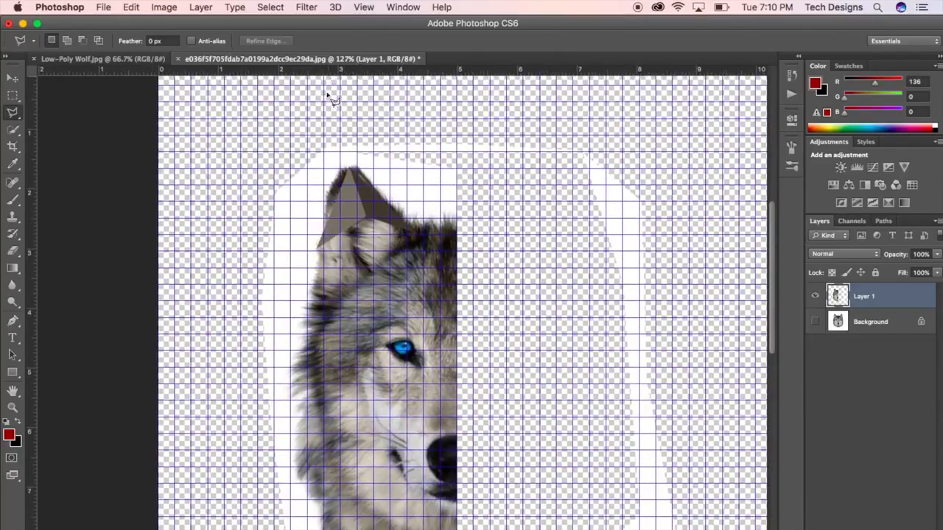
scroll(394, 261, "up", 5)
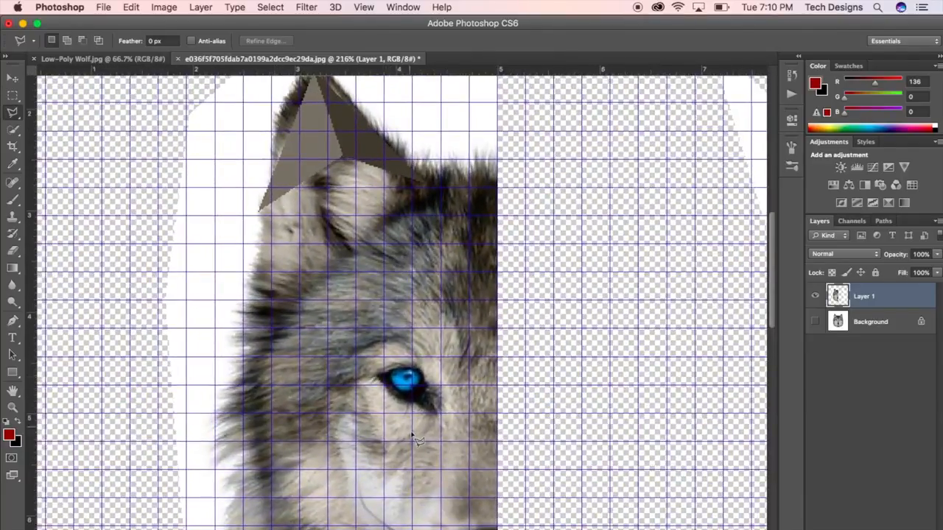
scroll(415, 440, "down", 2)
scroll(427, 258, "up", 3)
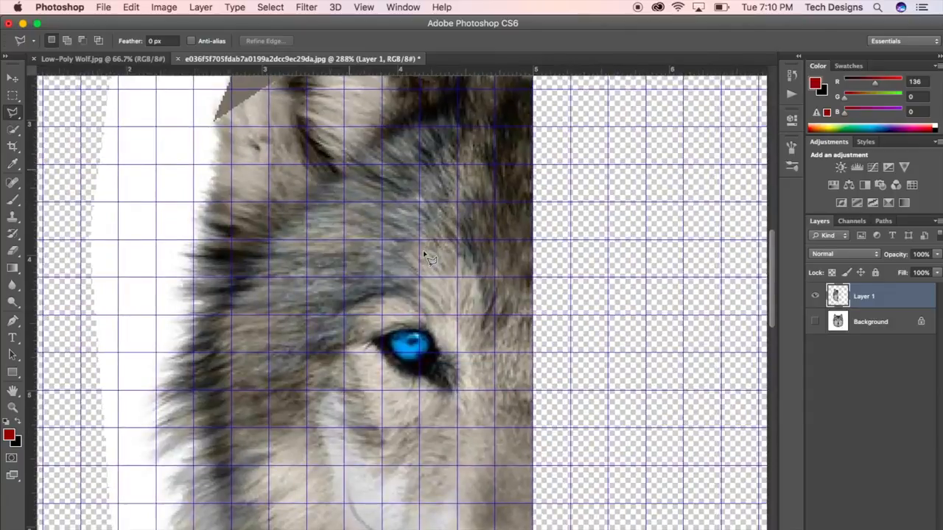
scroll(425, 257, "down", 2)
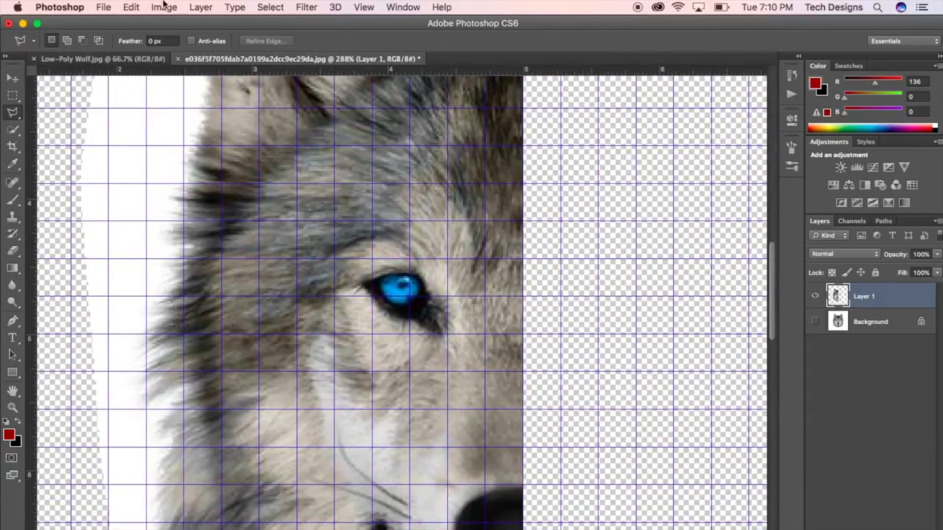
left_click(61, 6)
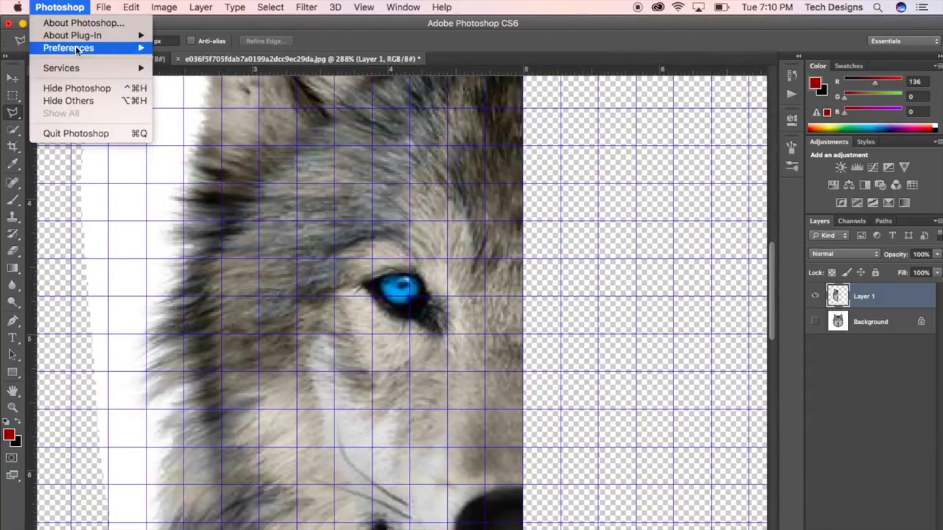
left_click(74, 46)
mouse_move(89, 49)
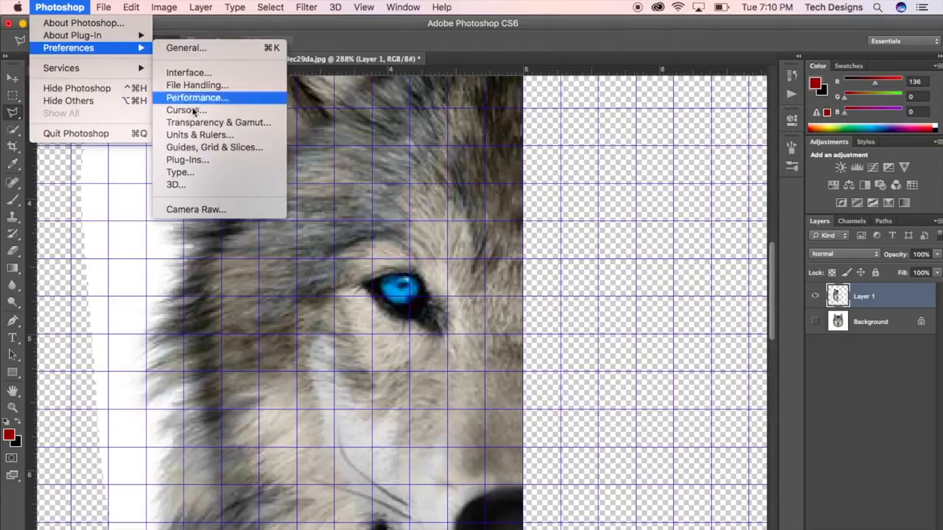
left_click(195, 148)
left_click_drag(663, 28, 798, 31)
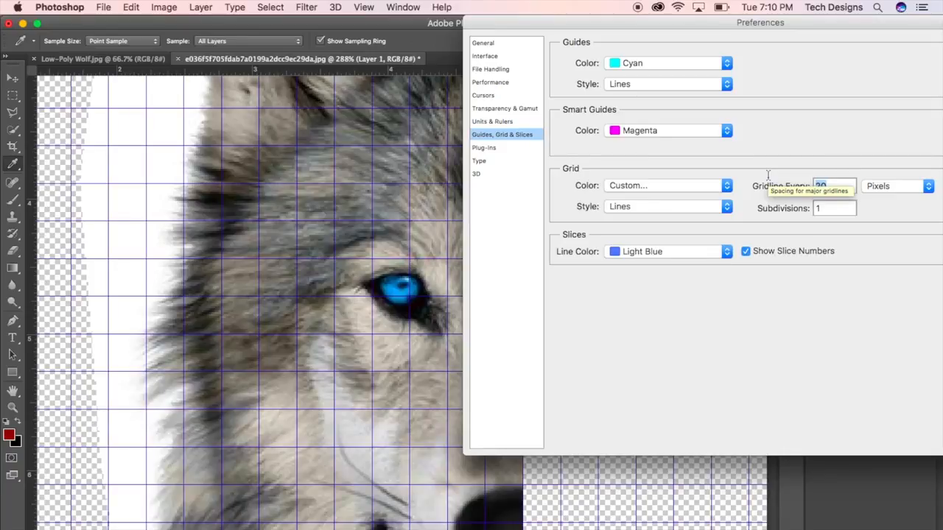
type("10")
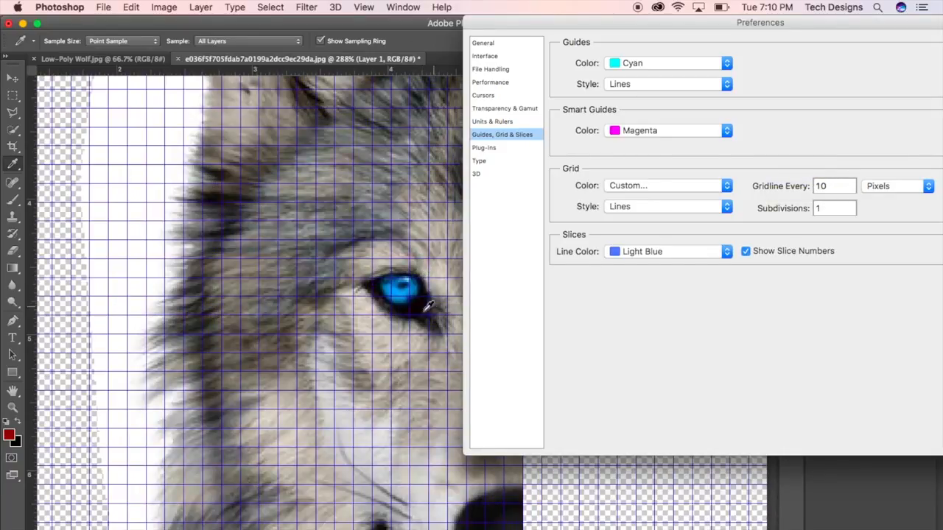
scroll(385, 280, "down", 10)
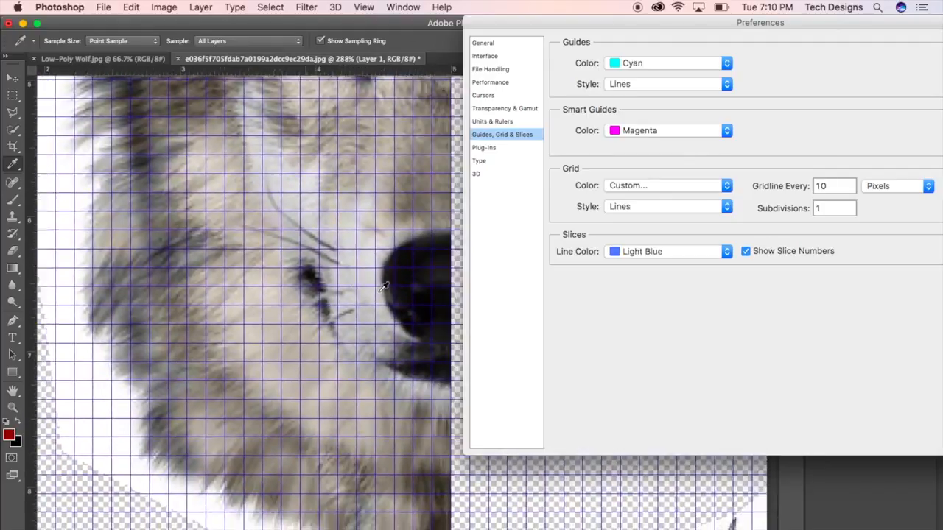
scroll(384, 286, "down", 3)
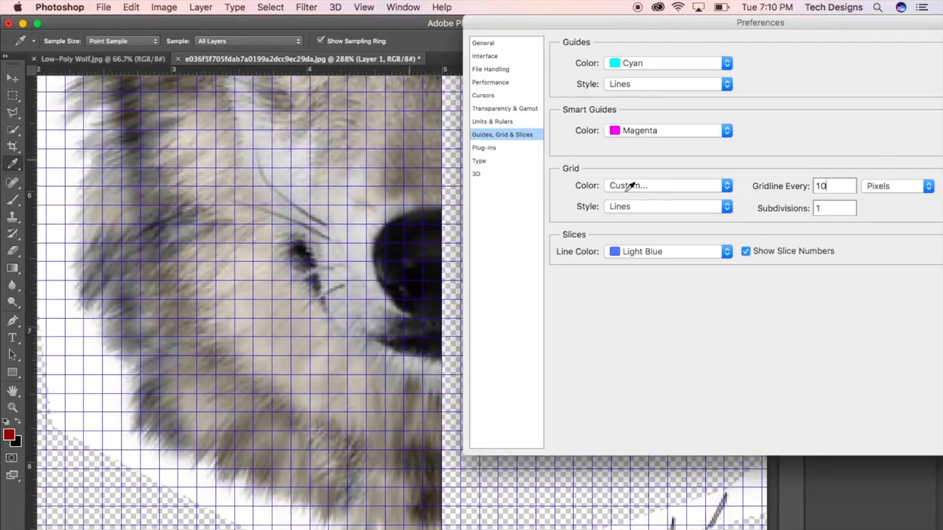
left_click_drag(721, 24, 532, 24)
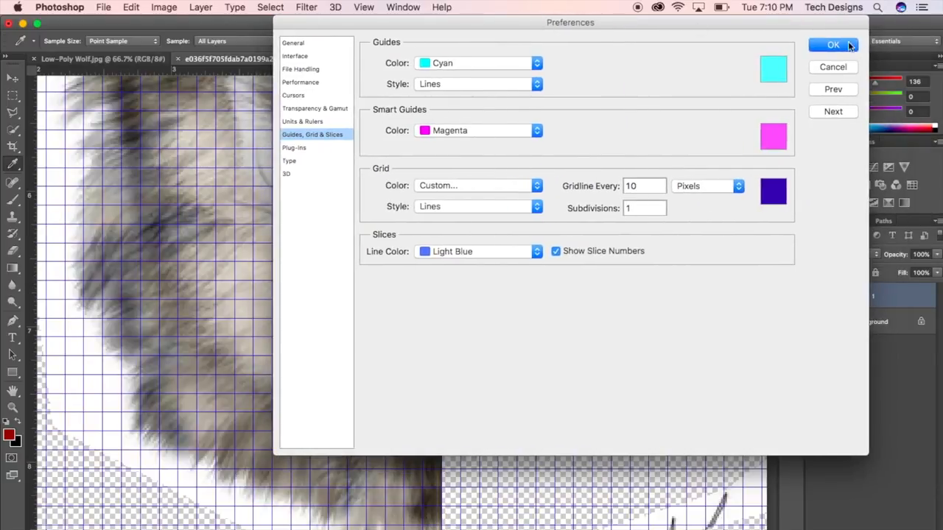
left_click(833, 45)
- Start a Polygonal Lasso outline at the top of the face's centre line, following the facets over the ear tip to the outermost cheek point
scroll(516, 247, "up", 10)
scroll(516, 247, "left", 5)
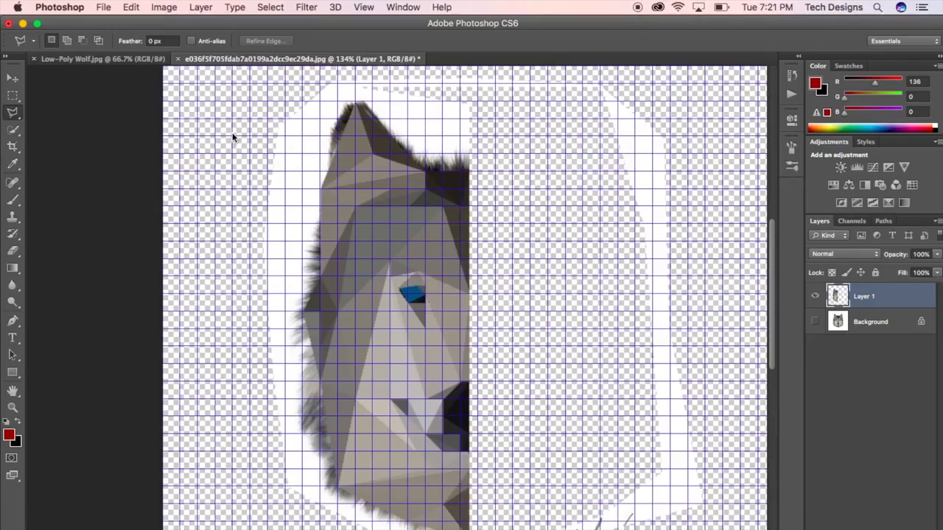
scroll(411, 127, "up", 2)
scroll(411, 127, "up", 5)
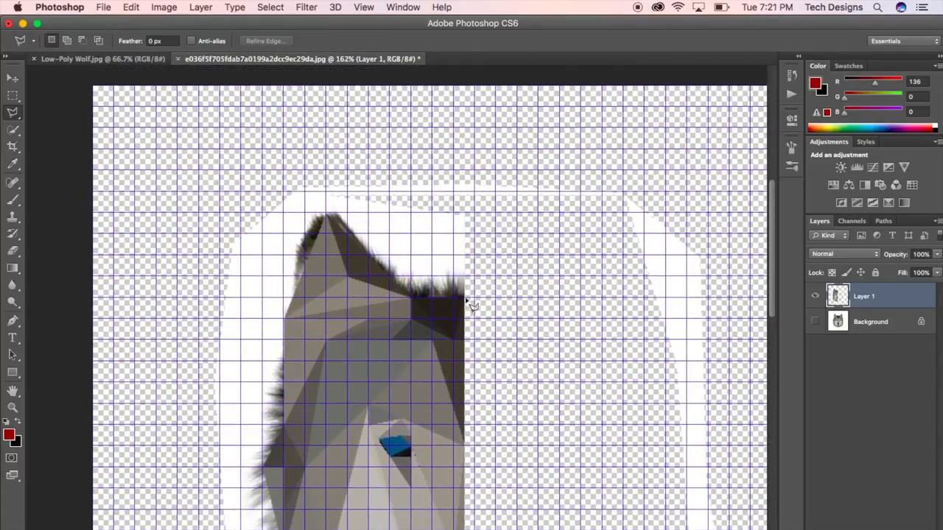
left_click(466, 300)
left_click(410, 297)
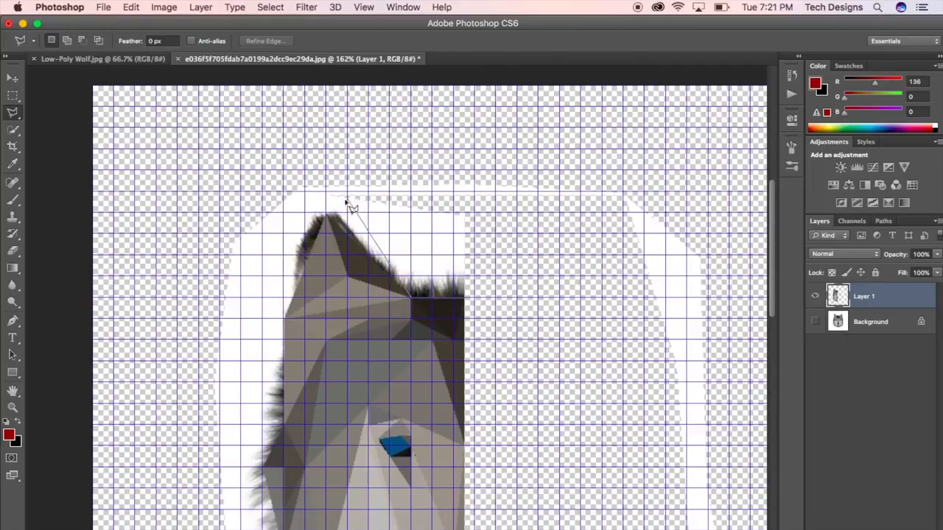
left_click(329, 215)
left_click(284, 319)
scroll(289, 332, "down", 5)
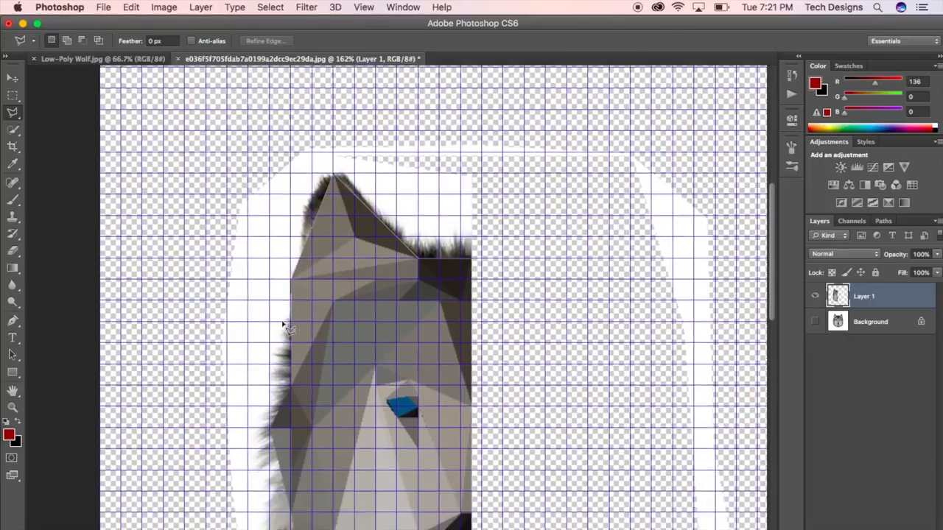
scroll(285, 326, "down", 2)
left_click(298, 328)
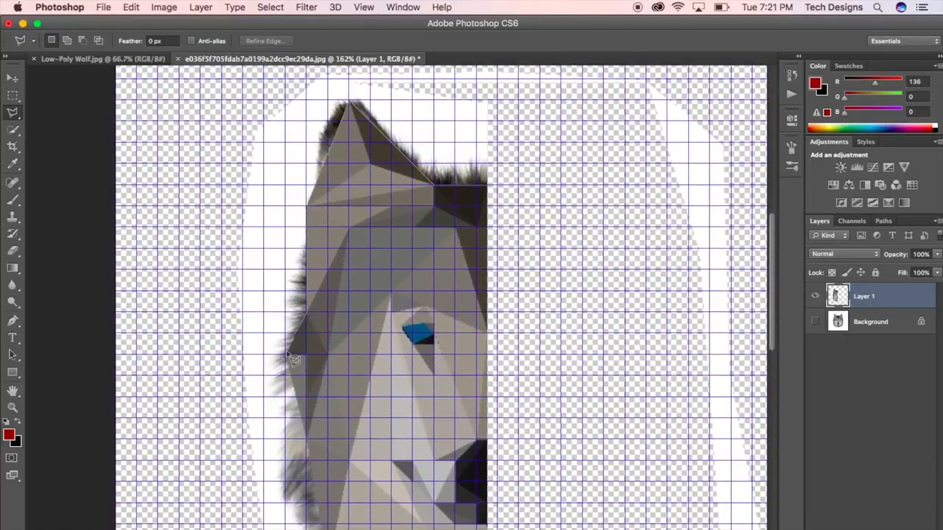
left_click(286, 357)
- Continue the lasso outline along the jaw facets to the chin and close it through the empty half at the starting point
scroll(298, 387, "down", 8)
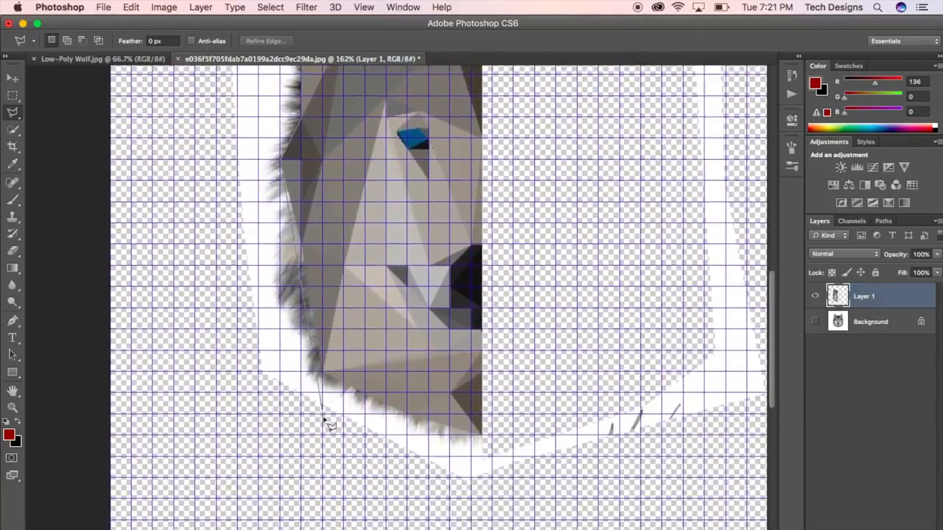
scroll(329, 425, "down", 1)
left_click(328, 346)
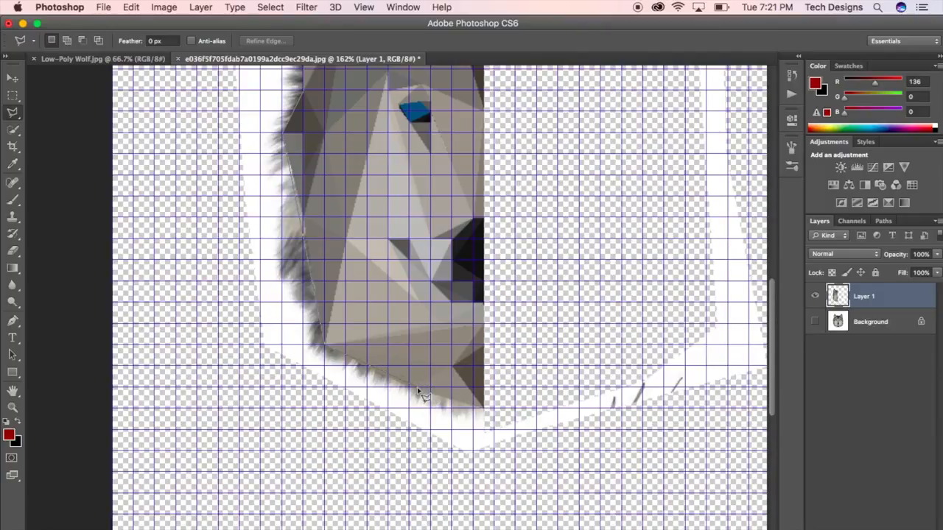
left_click(484, 410)
scroll(596, 322, "up", 2)
left_click(566, 225)
scroll(552, 121, "up", 5)
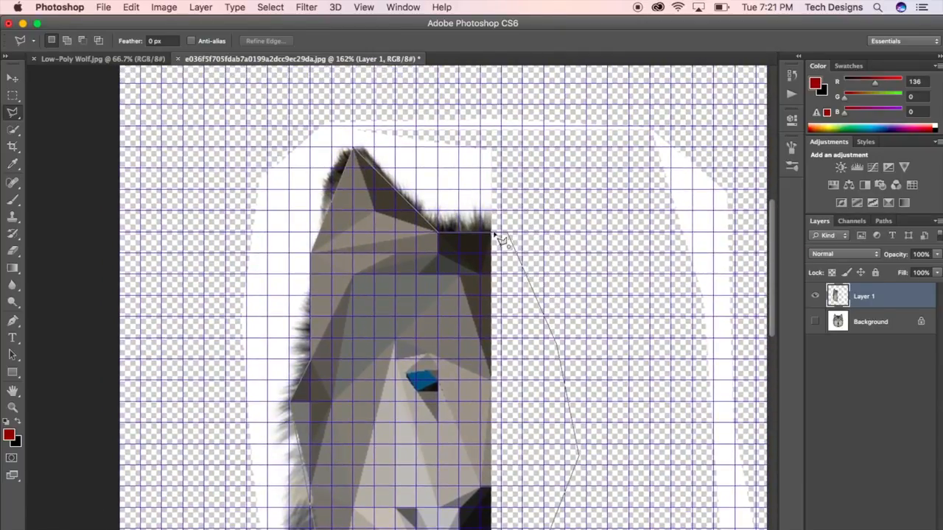
left_click(494, 233)
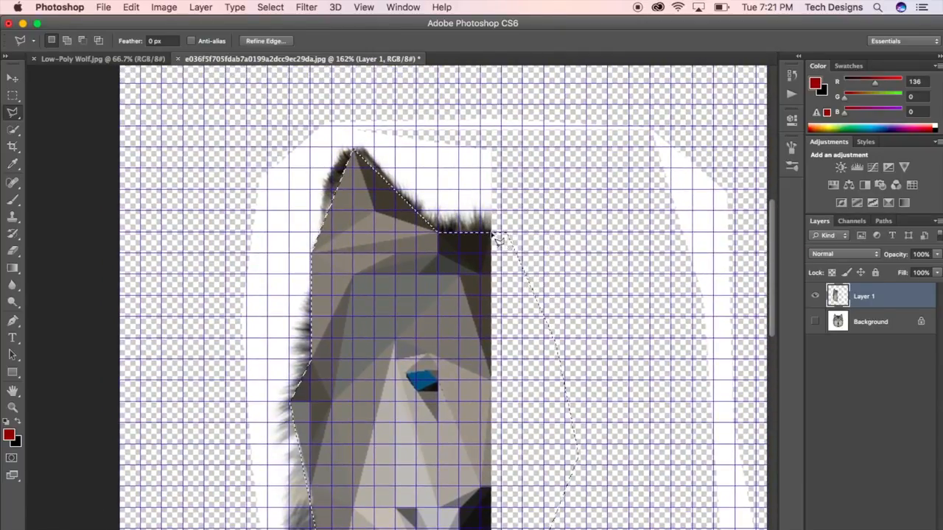
- Copy the selected faceted half to a new layer and delete Layer 1 with its leftover fur edges
right_click(501, 243)
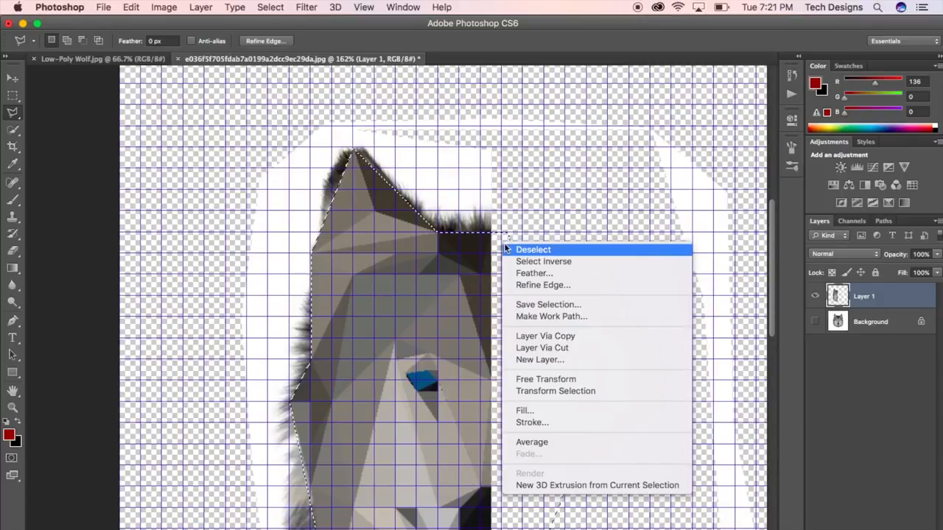
left_click(543, 338)
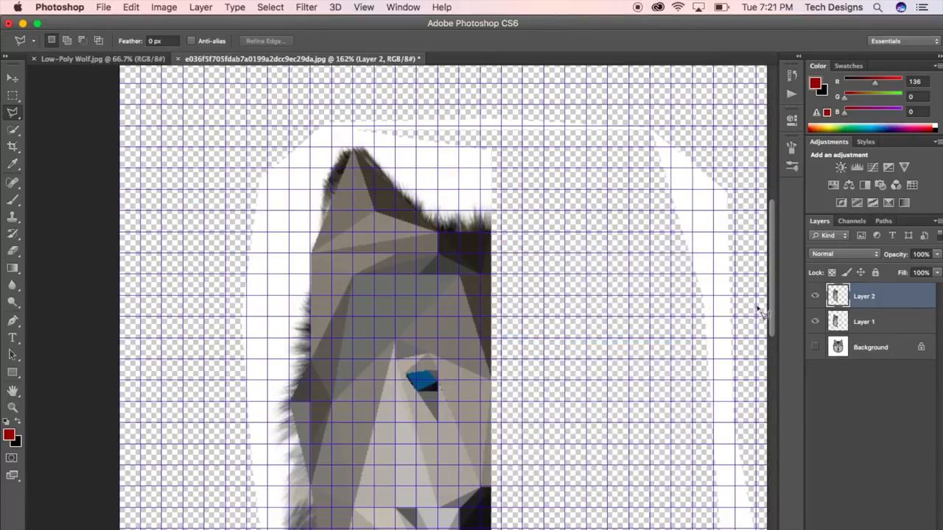
left_click(871, 325)
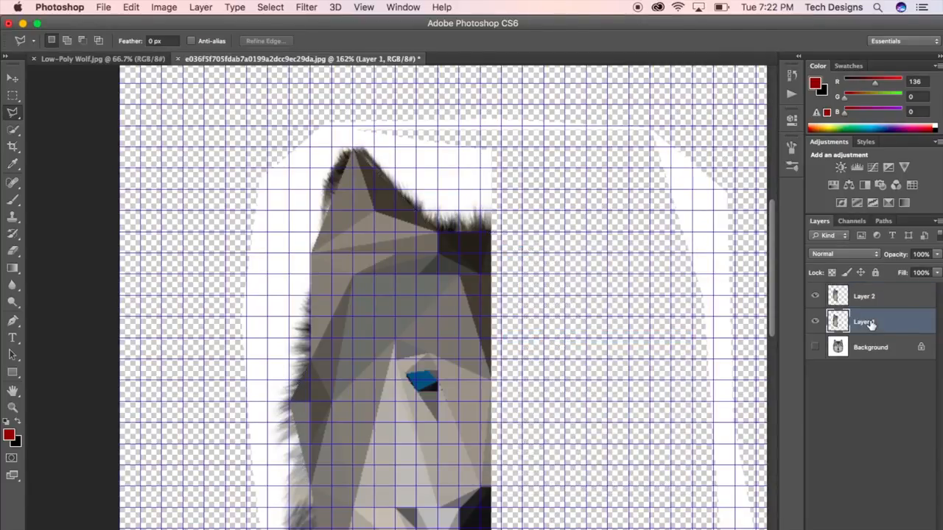
key("Delete")
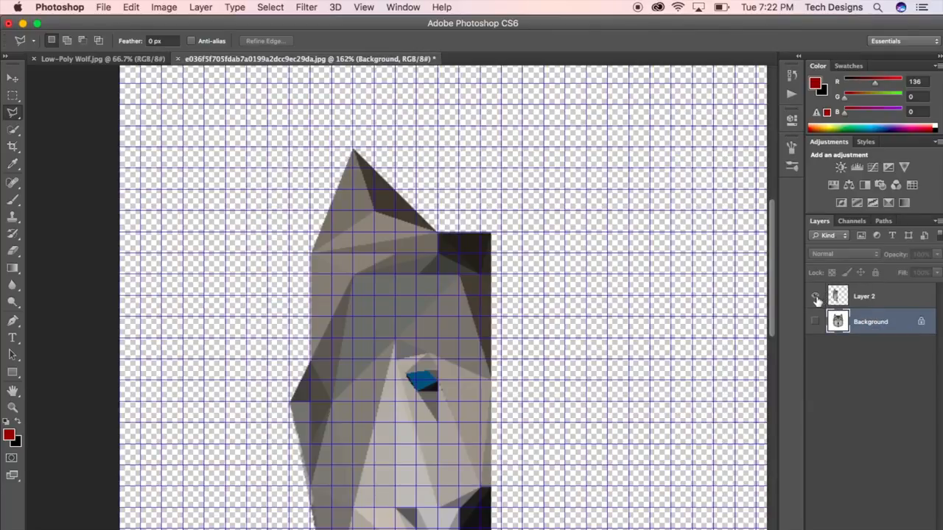
- Duplicate the faceted half-face layer, Layer 2, within the same document, keeping the name Layer 2 copy
left_click(858, 301)
scroll(177, 317, "down", 5)
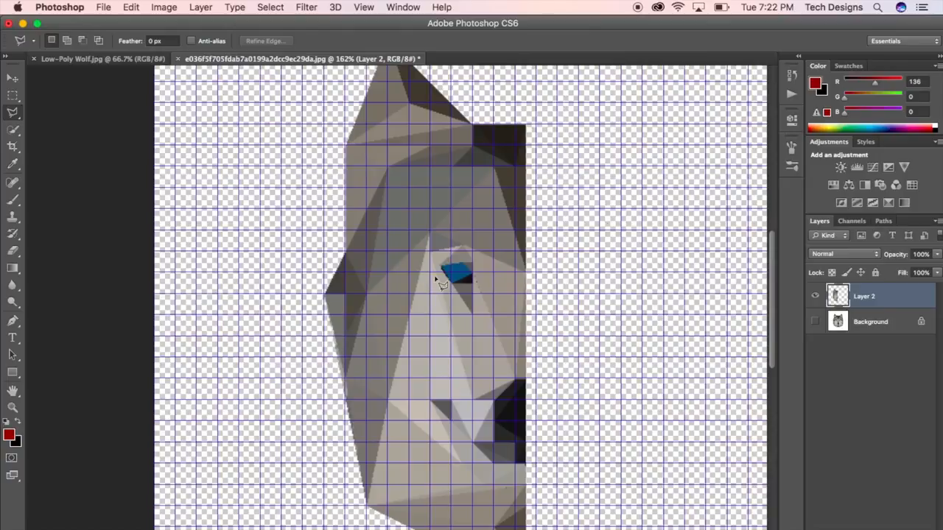
right_click(870, 301)
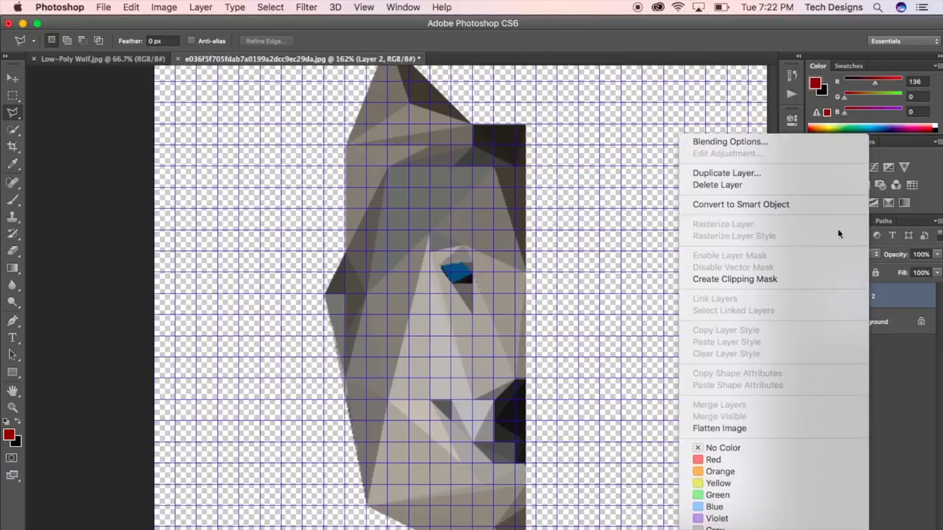
left_click(812, 182)
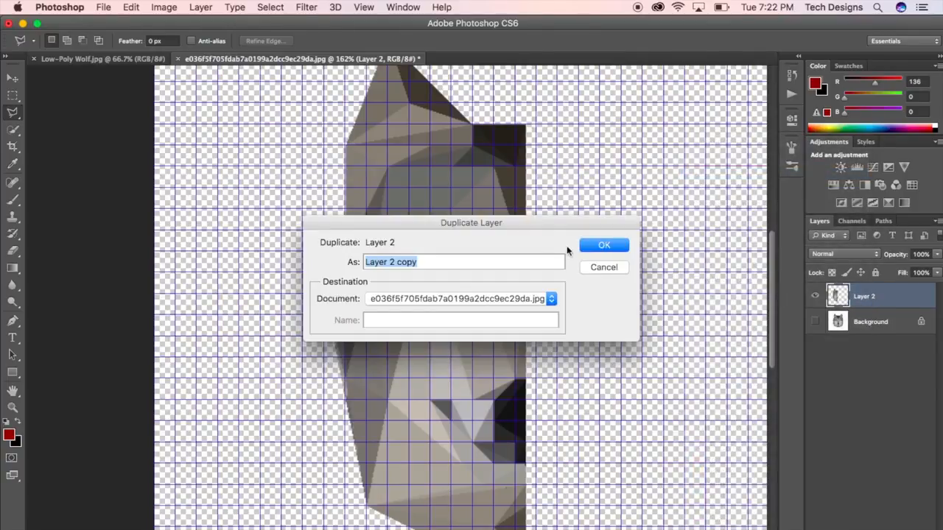
left_click(602, 246)
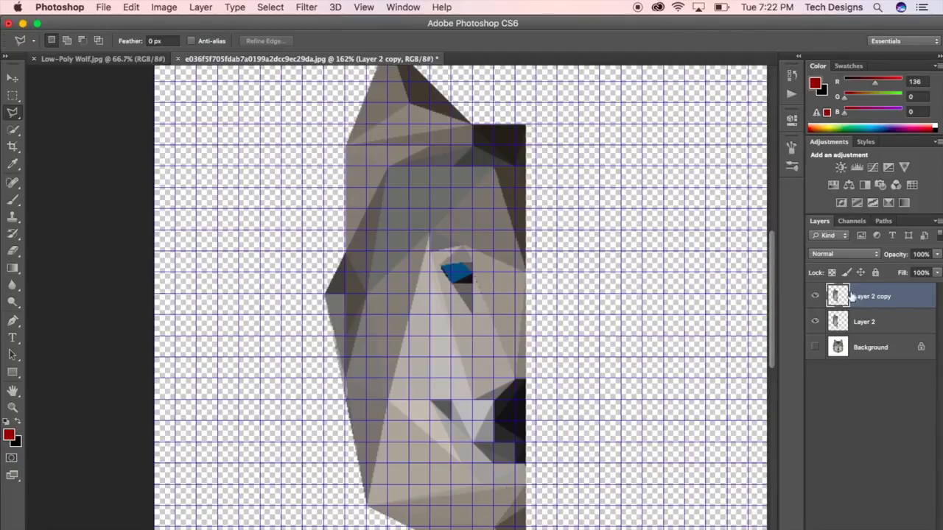
- Flip Layer 2 copy horizontally and move it against the original half so both meet along the face's centre line
left_click(131, 7)
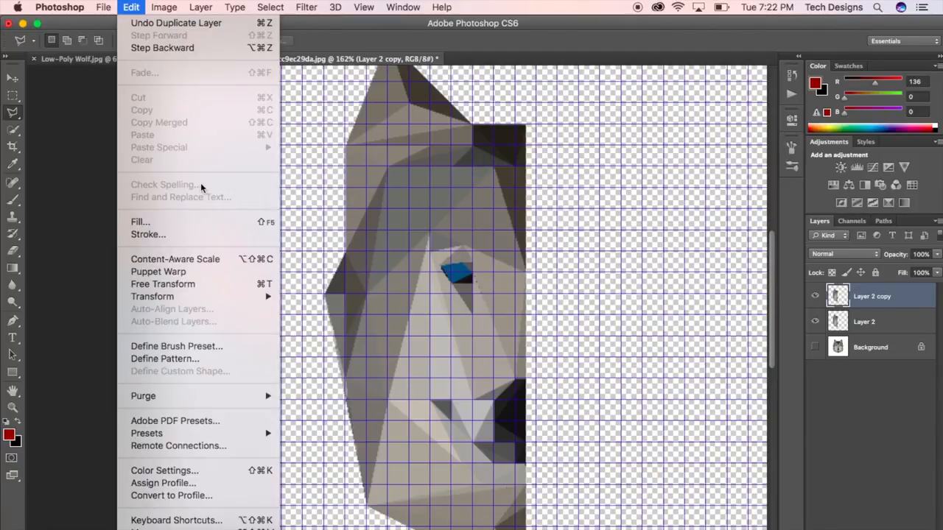
mouse_move(203, 296)
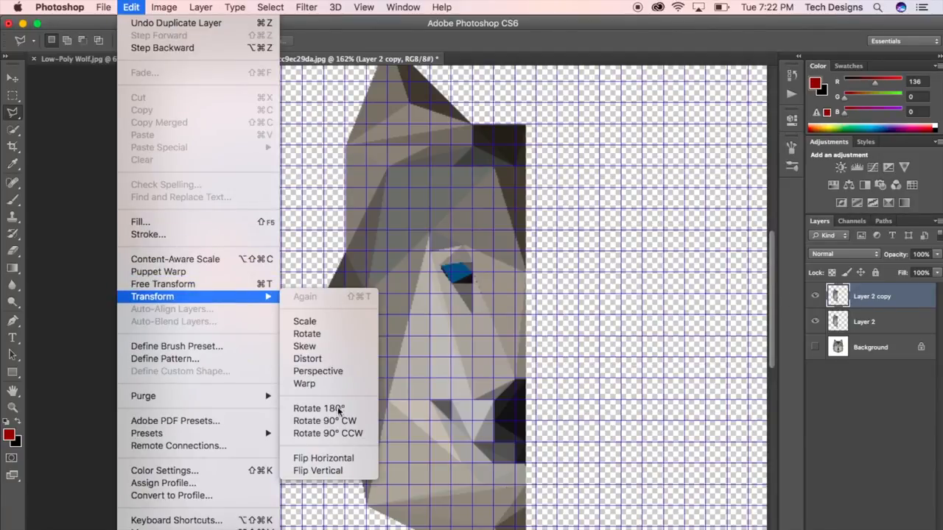
left_click(338, 460)
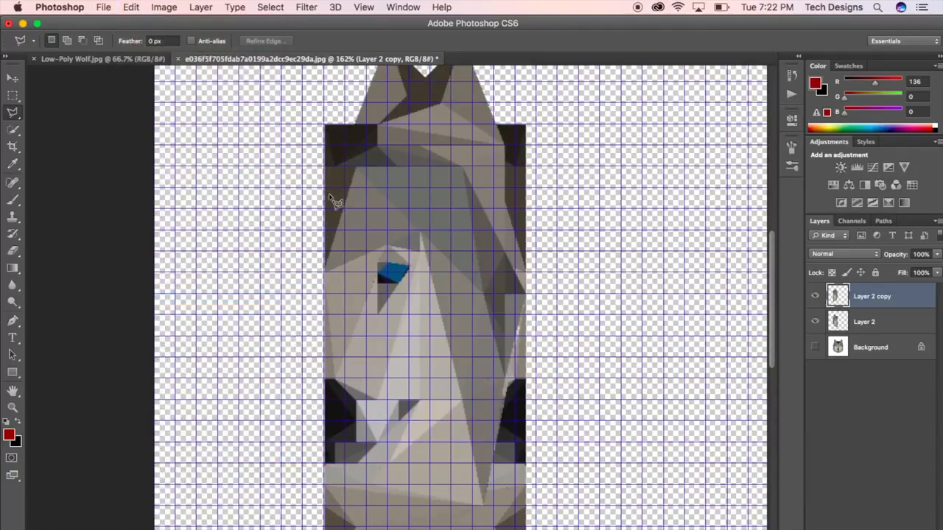
left_click(13, 78)
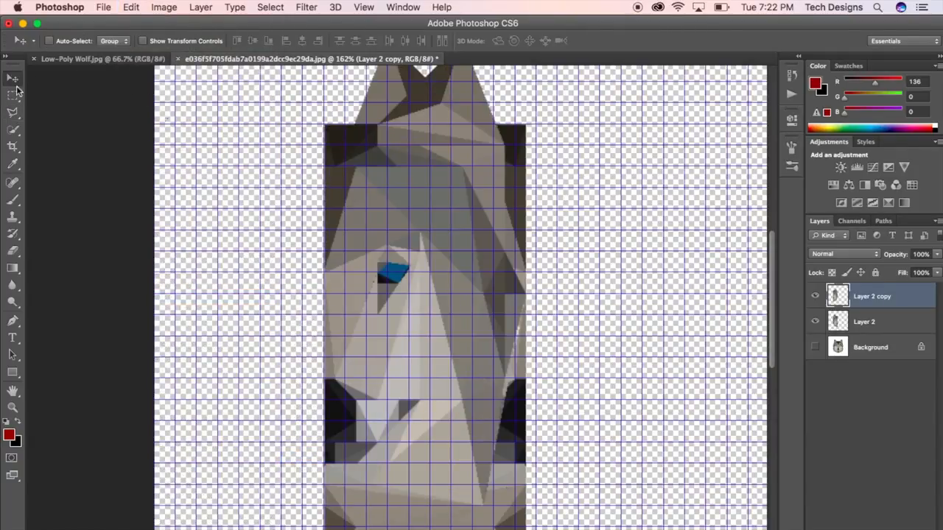
left_click_drag(417, 234, 618, 251)
scroll(622, 234, "down", 4)
scroll(617, 252, "up", 3)
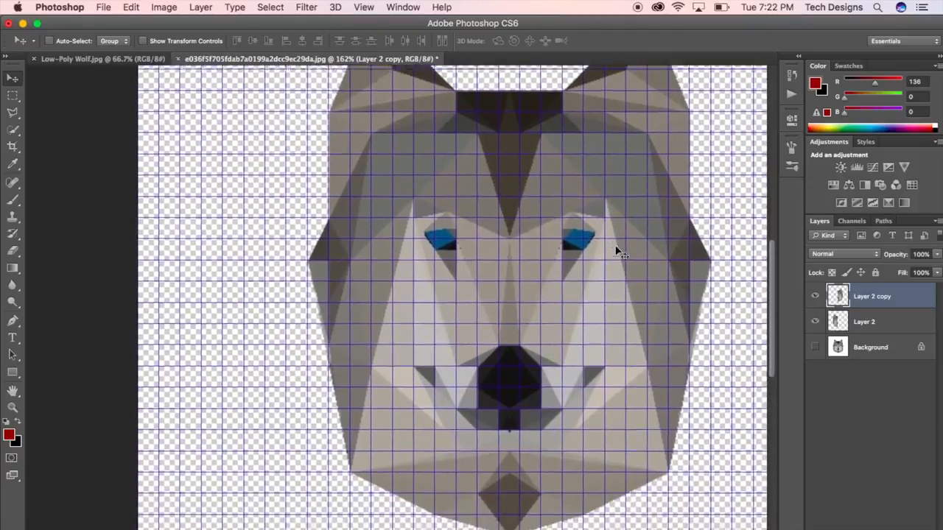
scroll(618, 251, "down", 2)
scroll(617, 252, "down", 3)
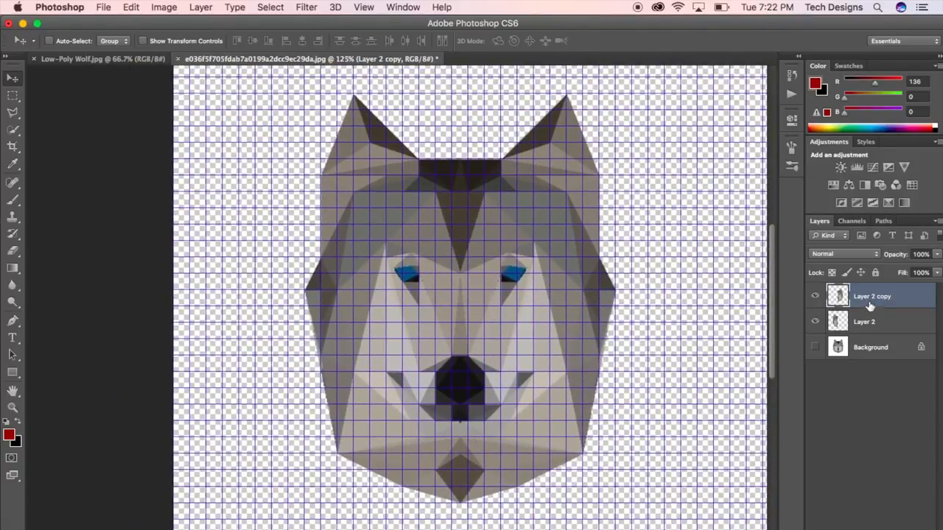
- Merge Layer 2 copy down into Layer 2 and shift the complete wolf face slightly to the right
right_click(866, 295)
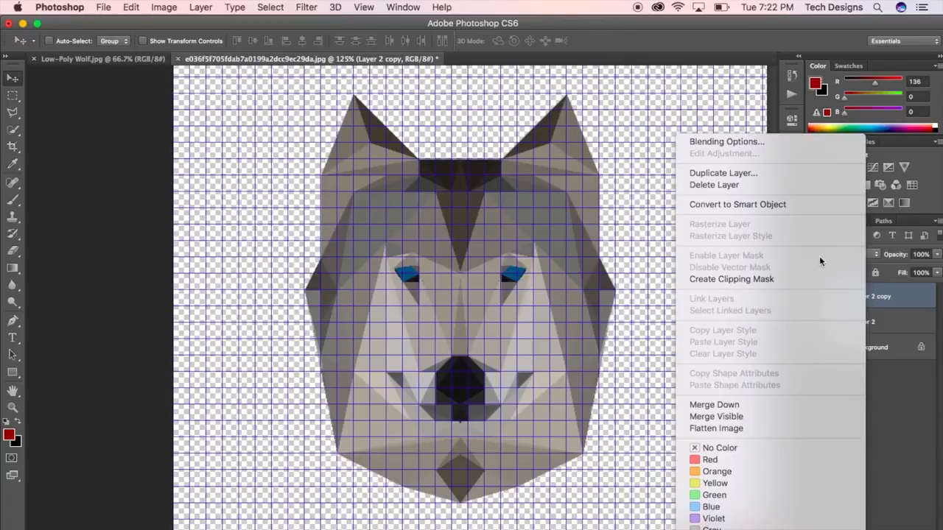
left_click(773, 406)
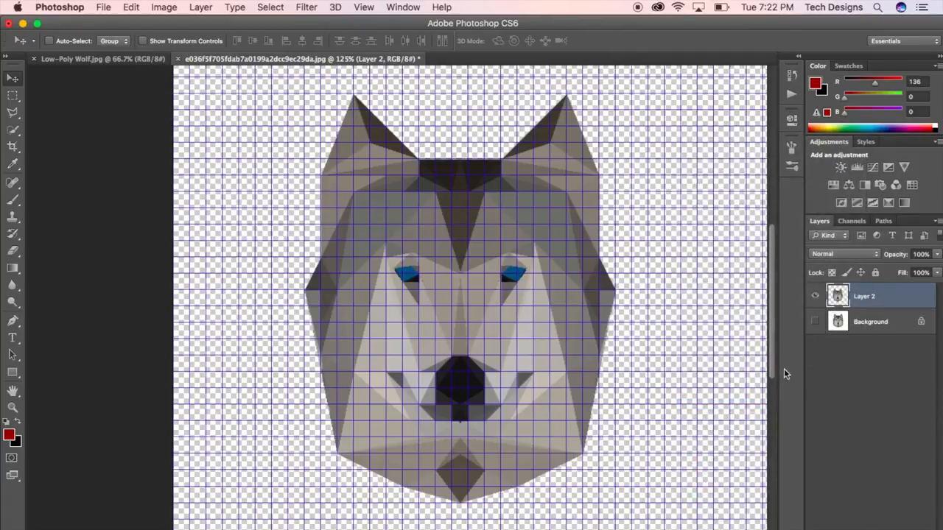
left_click_drag(391, 252, 400, 252)
- Turn off the grid display over the wolf artwork
left_click(60, 7)
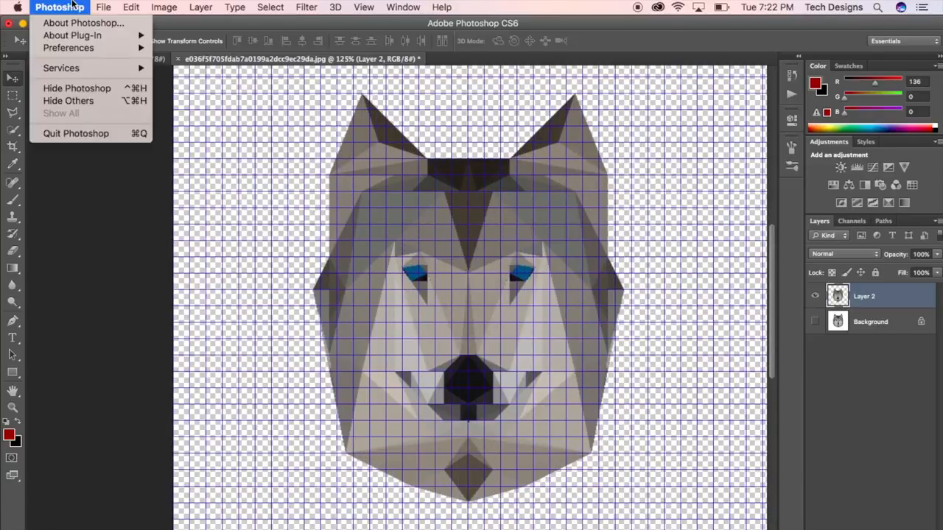
mouse_move(68, 48)
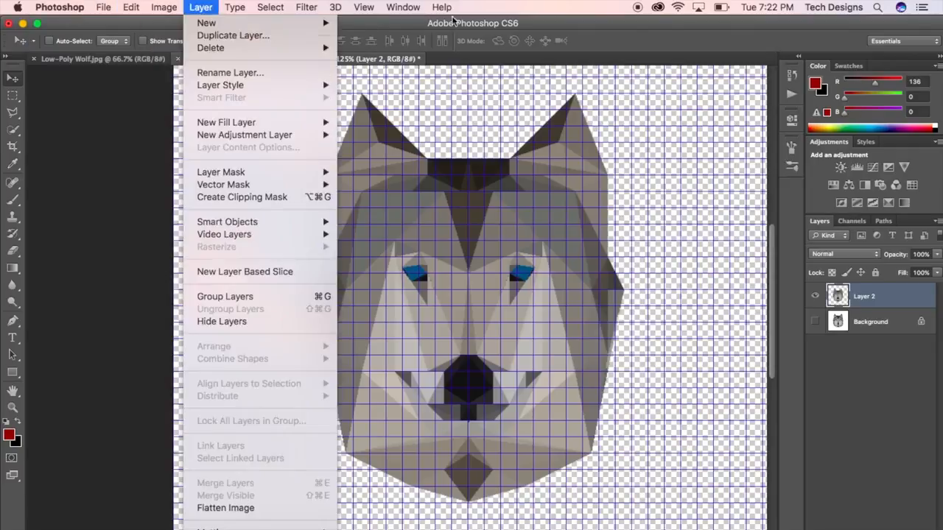
mouse_move(370, 9)
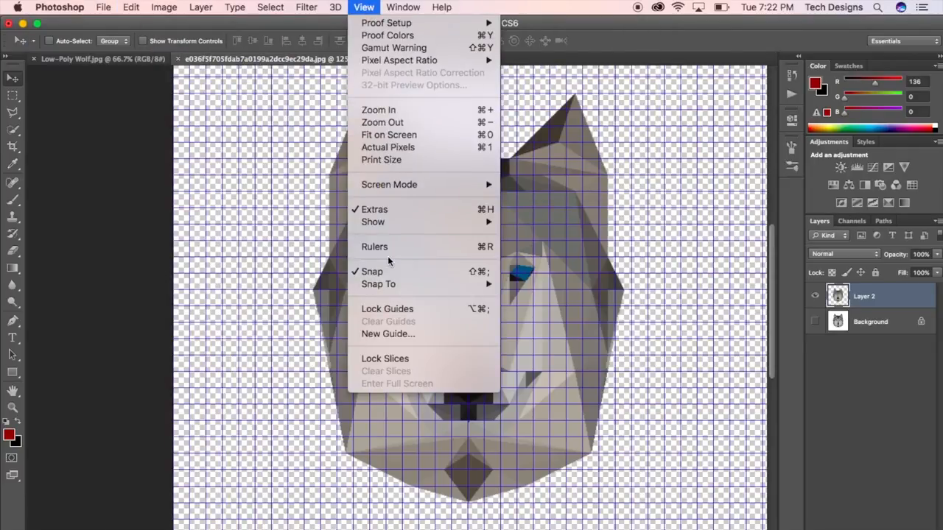
mouse_move(383, 223)
left_click(541, 261)
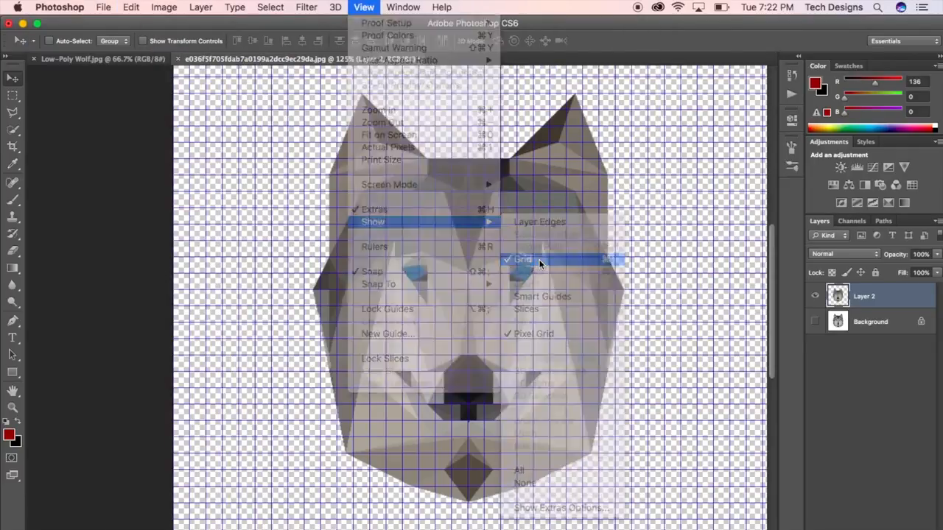
scroll(545, 246, "right", 1)
scroll(545, 245, "down", 1)
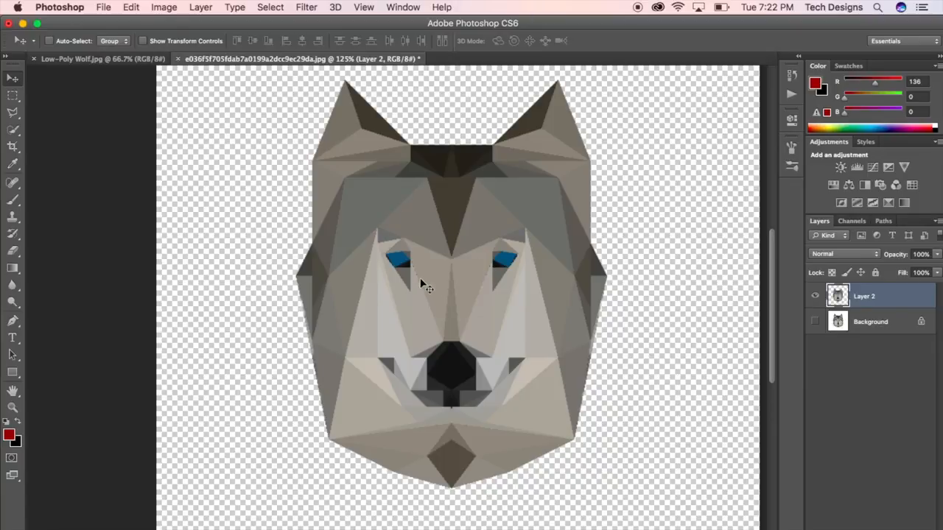
- Set up the Brush tool as a soft 142 px round brush with 0% hardness
left_click(92, 59)
left_click(221, 59)
left_click(15, 200)
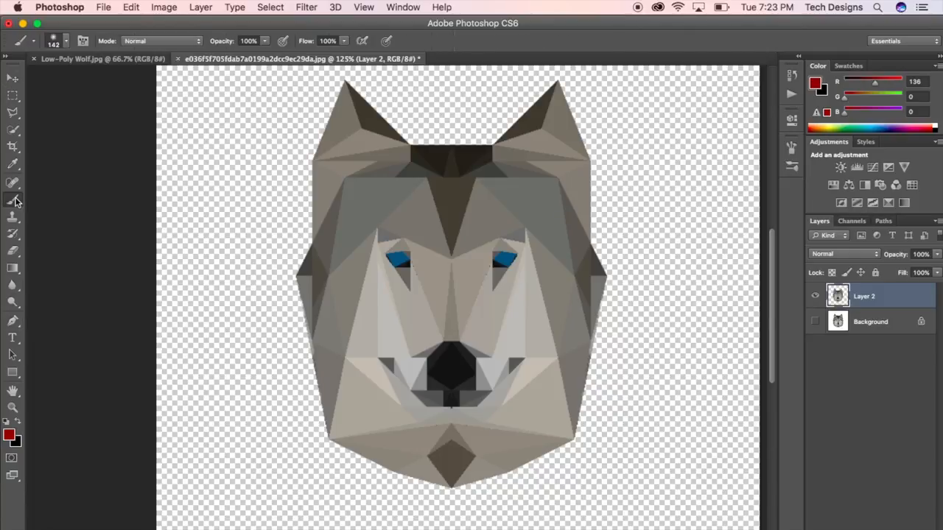
left_click(53, 47)
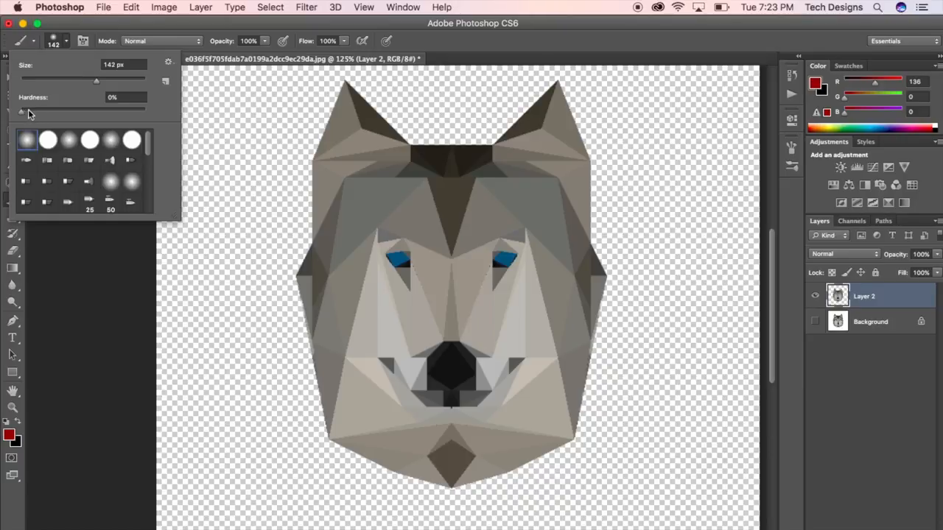
left_click_drag(23, 112, 2, 115)
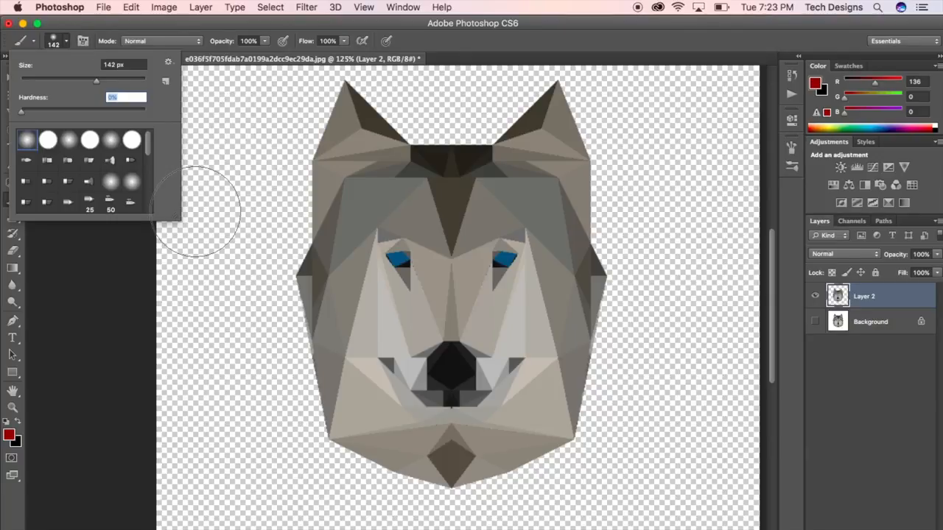
- Add a new layer above Layer 2 and paint over the right half of the wolf's head in dark red 880000
left_click(15, 435)
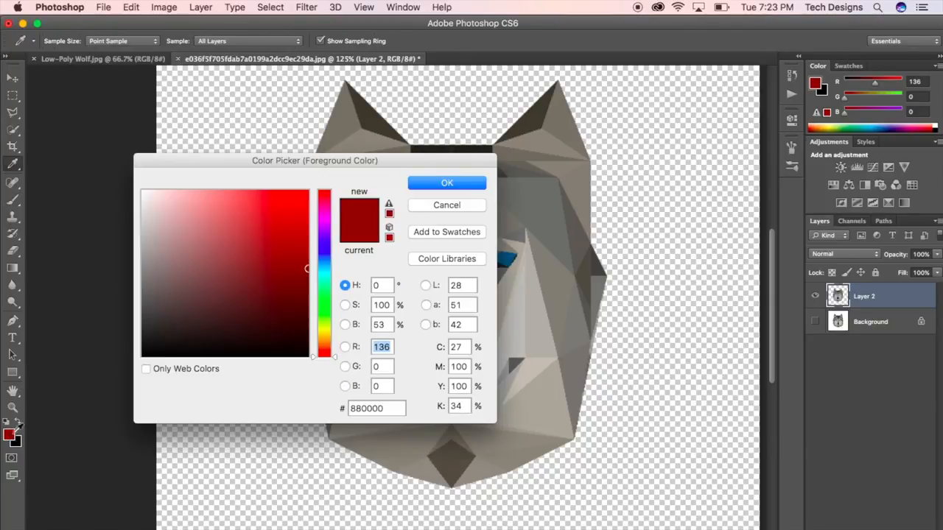
left_click(462, 184)
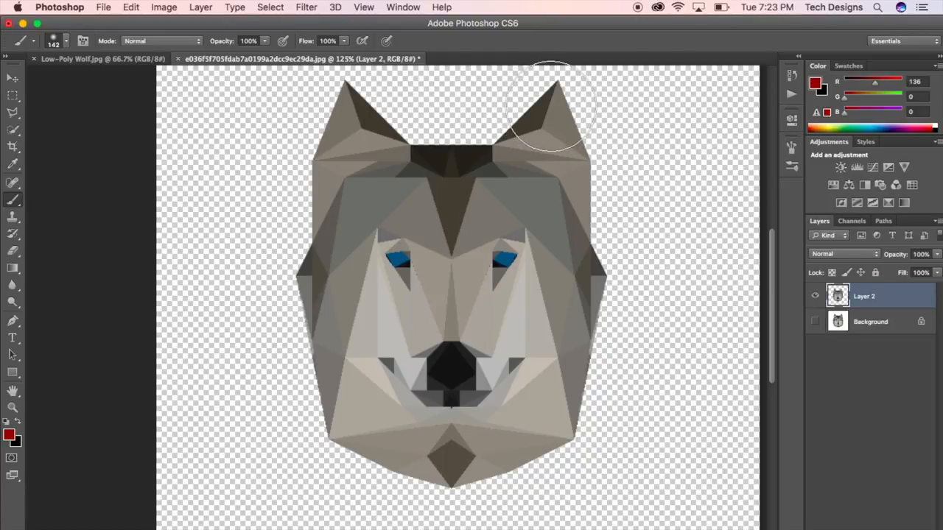
left_click(902, 529)
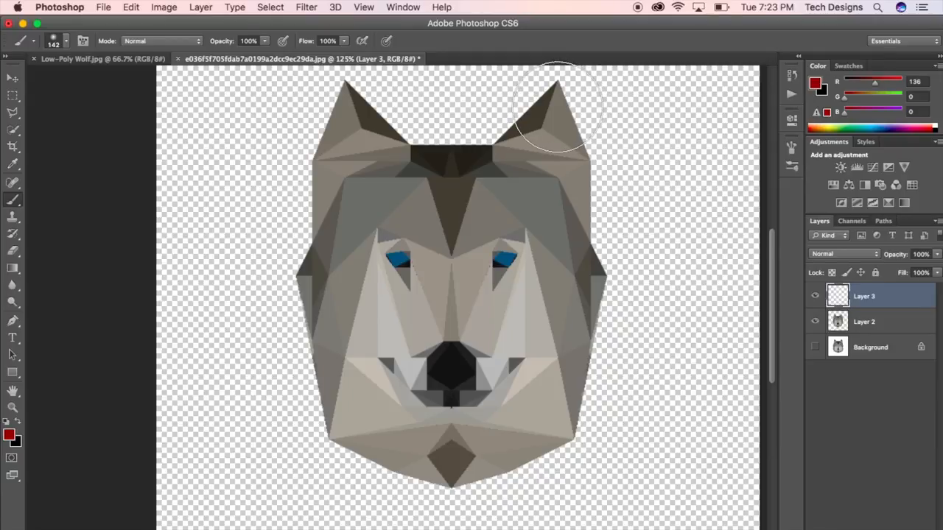
mouse_move(564, 96)
left_mouse_down()
mouse_move(564, 334)
mouse_move(552, 417)
mouse_move(523, 152)
mouse_move(526, 337)
mouse_move(513, 450)
mouse_move(490, 147)
mouse_move(487, 485)
mouse_move(479, 179)
mouse_move(459, 327)
left_mouse_up()
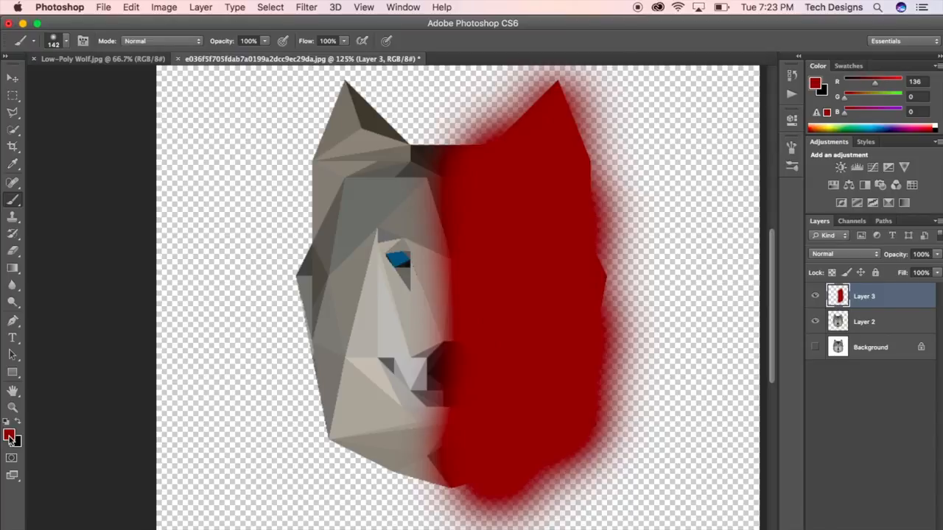
- Set the foreground colour to dark blue 001d88 and paint over the left half of the wolf's head on Layer 3
left_click(9, 436)
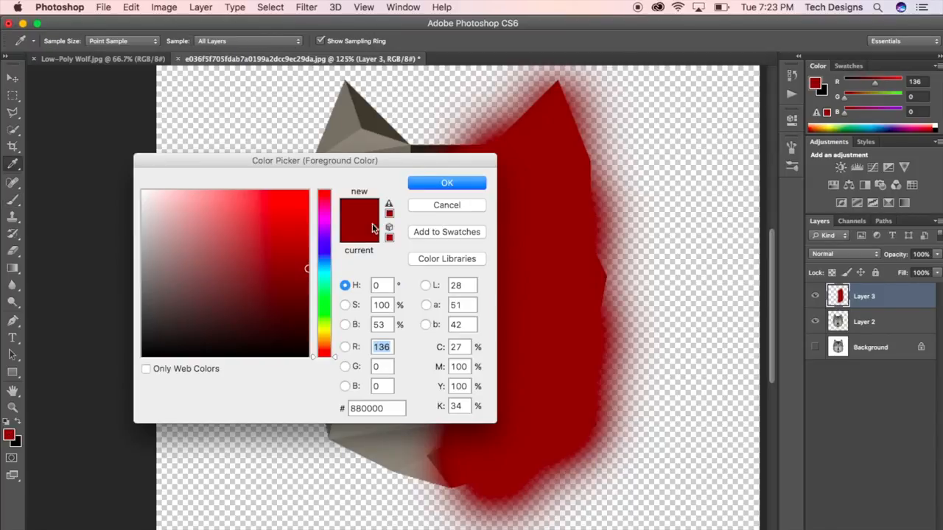
left_click(326, 254)
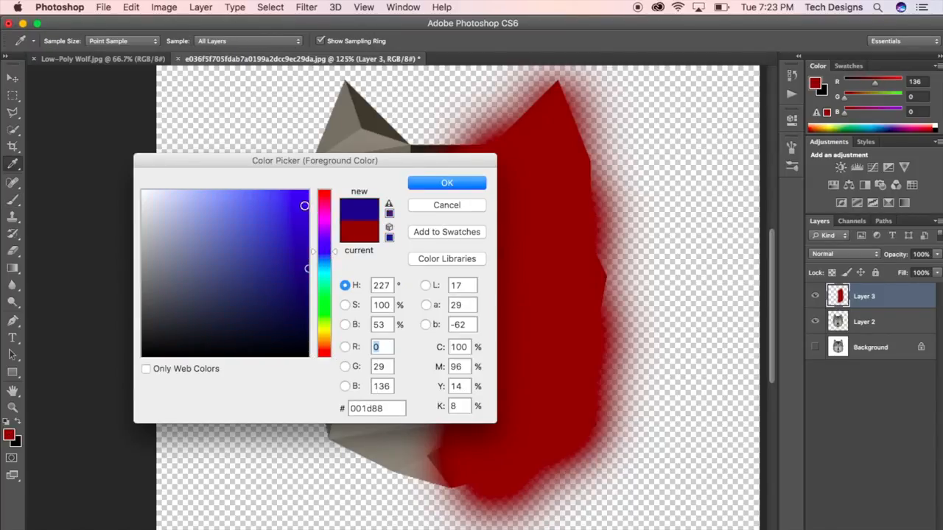
left_click(446, 183)
key("b")
mouse_move(420, 103)
left_mouse_down()
mouse_move(421, 211)
mouse_move(369, 126)
mouse_move(342, 125)
mouse_move(352, 133)
mouse_move(316, 406)
mouse_move(336, 347)
mouse_move(398, 421)
mouse_move(413, 309)
mouse_move(390, 516)
mouse_move(406, 464)
mouse_move(412, 112)
left_mouse_up()
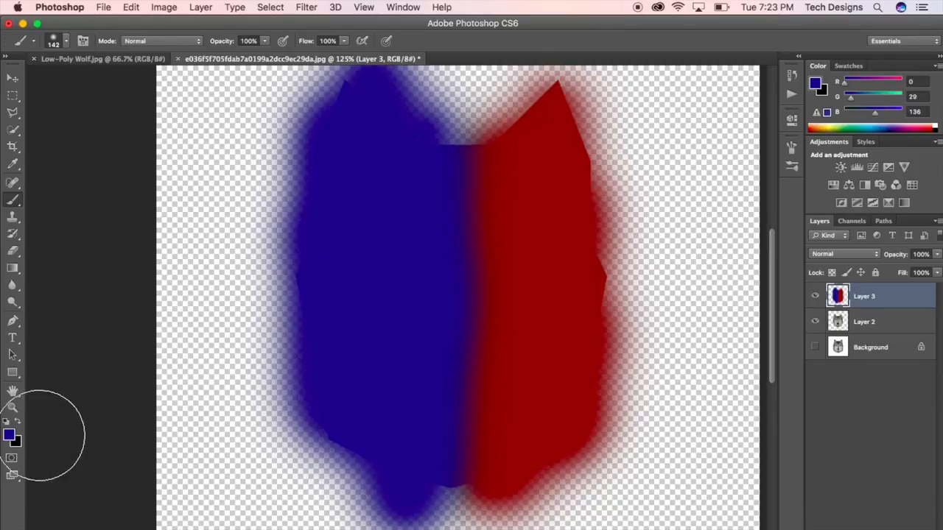
- Set the foreground colour to dark grey 404141 and paint a vertical band down the middle between the blue and red areas
left_click(10, 435)
left_click_drag(144, 321, 136, 329)
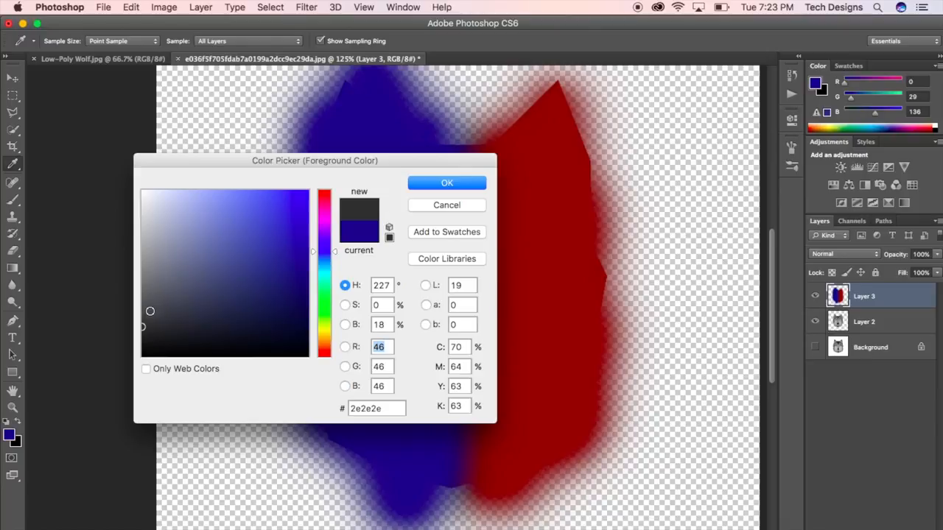
left_click(143, 315)
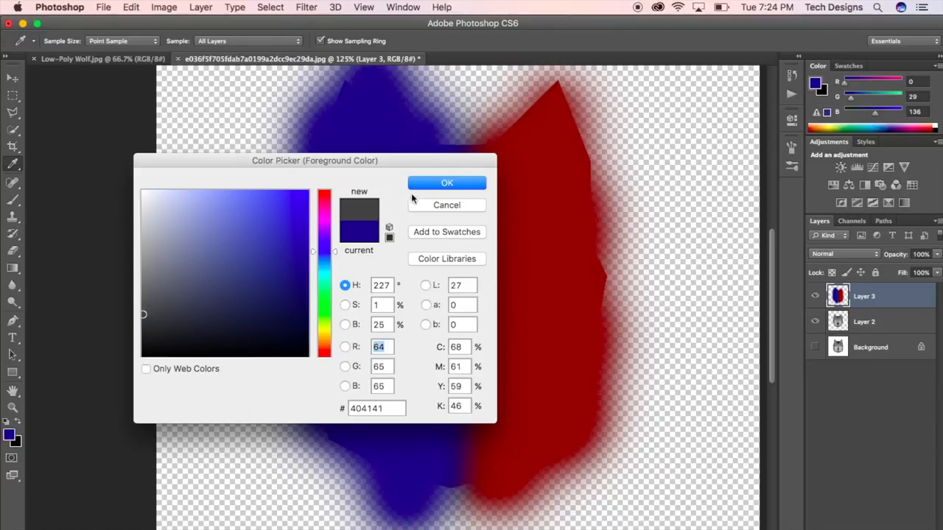
left_click(445, 184)
key("b")
mouse_move(452, 137)
left_mouse_down()
mouse_move(463, 467)
mouse_move(453, 88)
left_mouse_up()
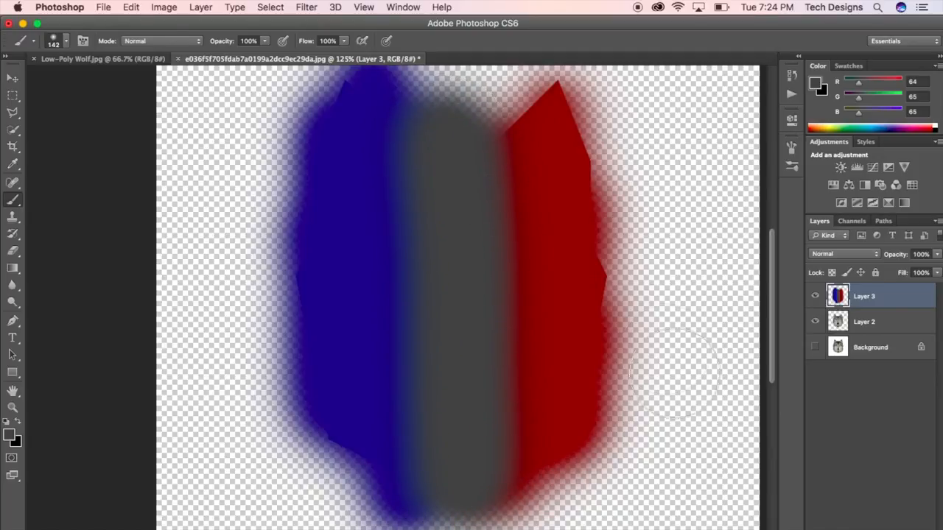
- Set the blend mode of the painted Layer 3 to Overlay
left_click(829, 255)
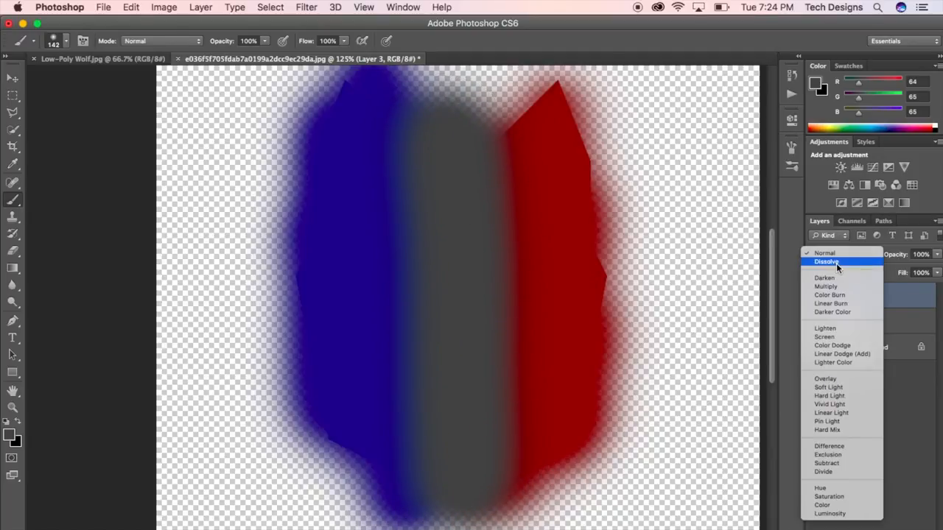
left_click(841, 254)
left_click(841, 257)
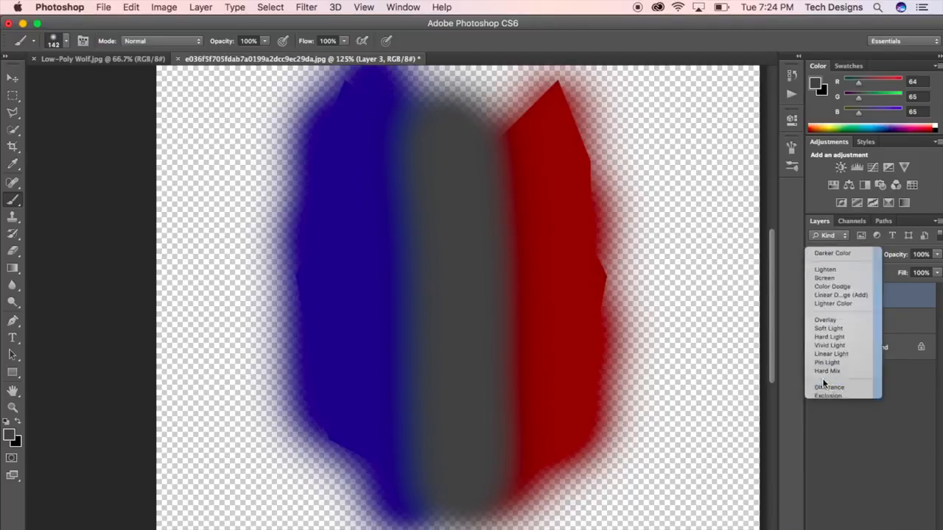
left_click(825, 380)
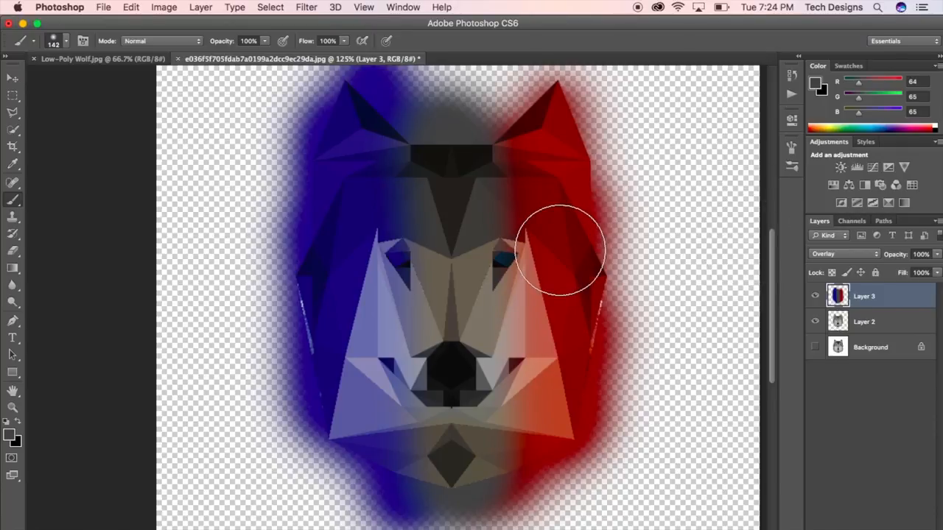
- Lower the opacity of the painted Layer 3 to 59% in its blending options
right_click(879, 296)
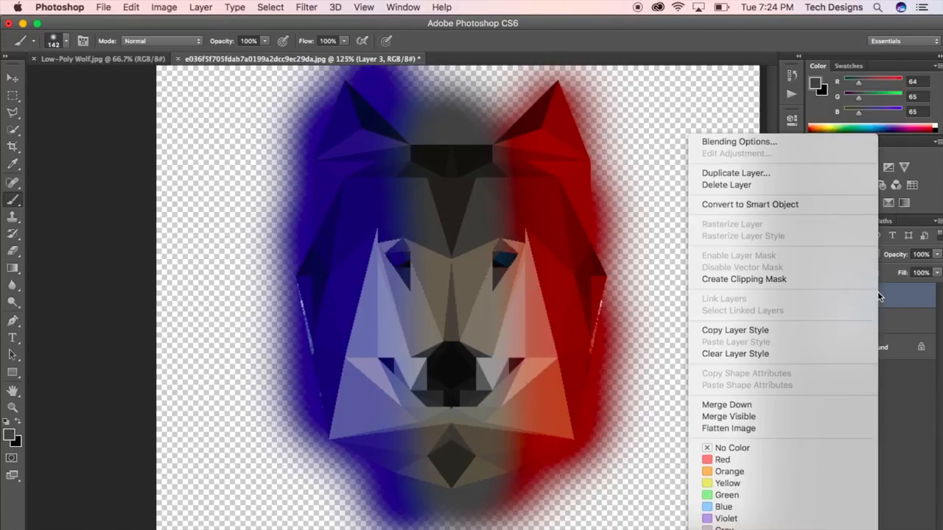
left_click(777, 142)
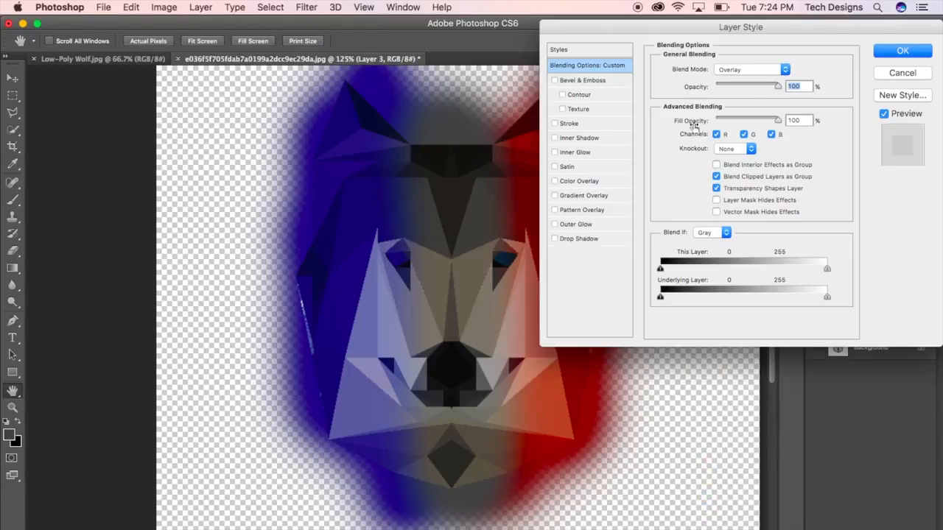
left_click_drag(775, 89, 746, 89)
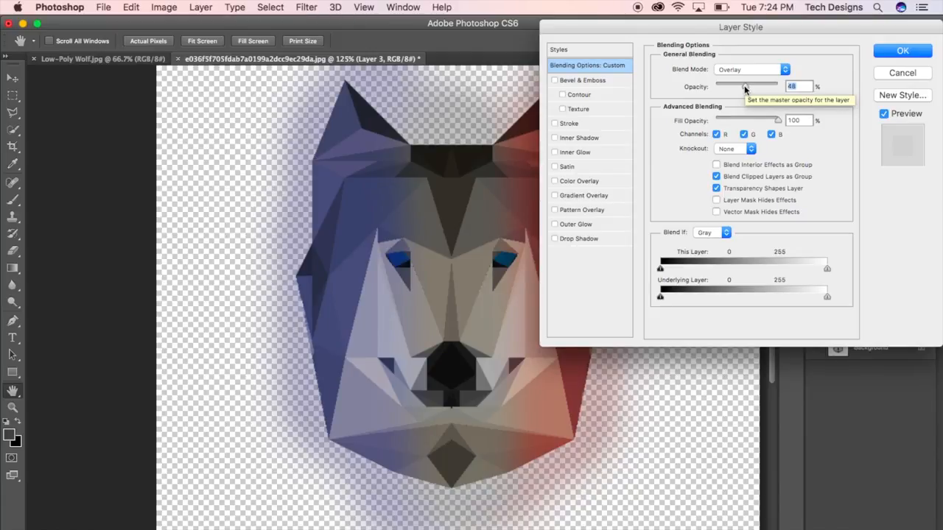
left_click_drag(744, 89, 747, 89)
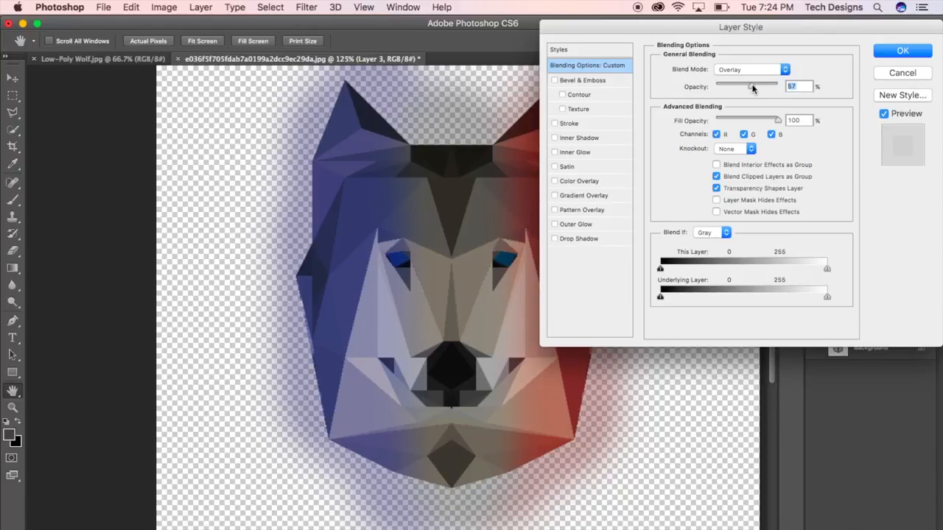
left_click(888, 52)
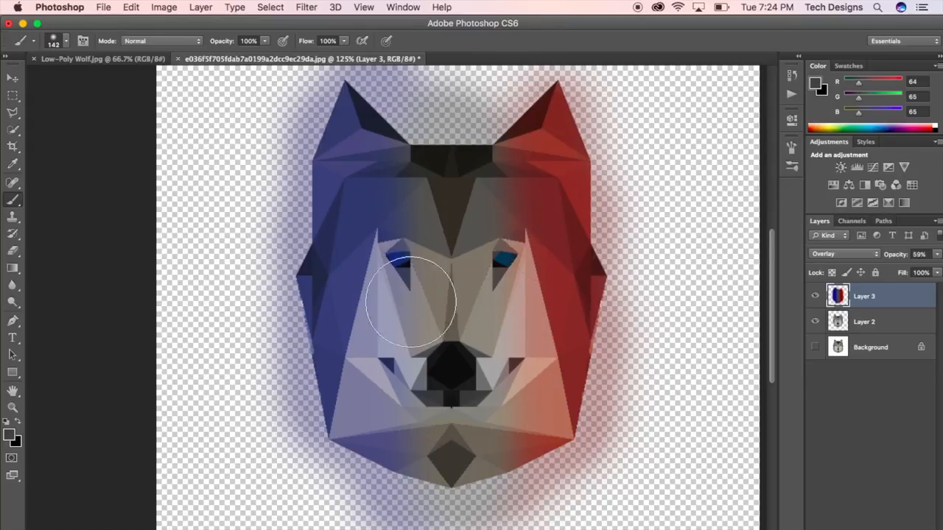
- Trace the wolf's outline with the Polygonal Lasso from the blue ear's tip down the blue side and around the chin
scroll(551, 290, "up", 5)
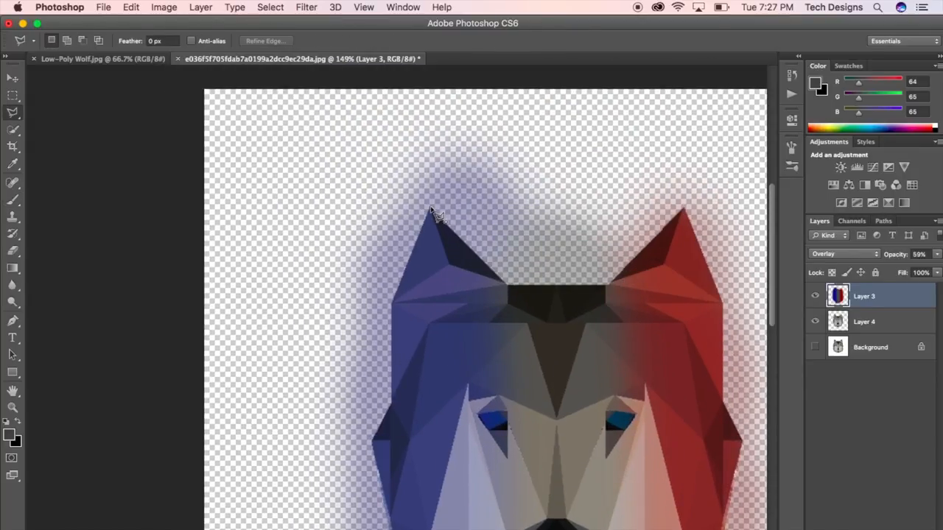
left_click(431, 210)
left_click(394, 306)
scroll(397, 325, "down", 5)
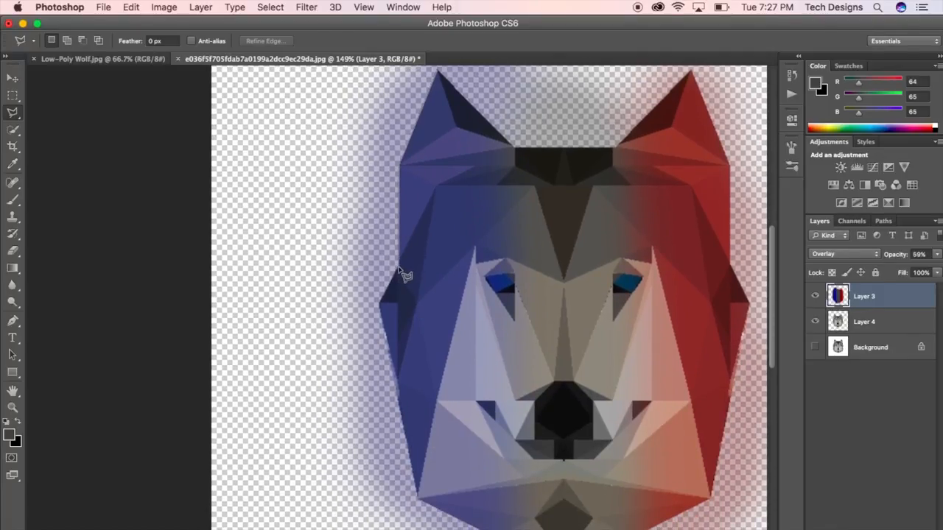
left_click(380, 302)
left_click(417, 499)
scroll(422, 505, "down", 5)
scroll(420, 504, "down", 1)
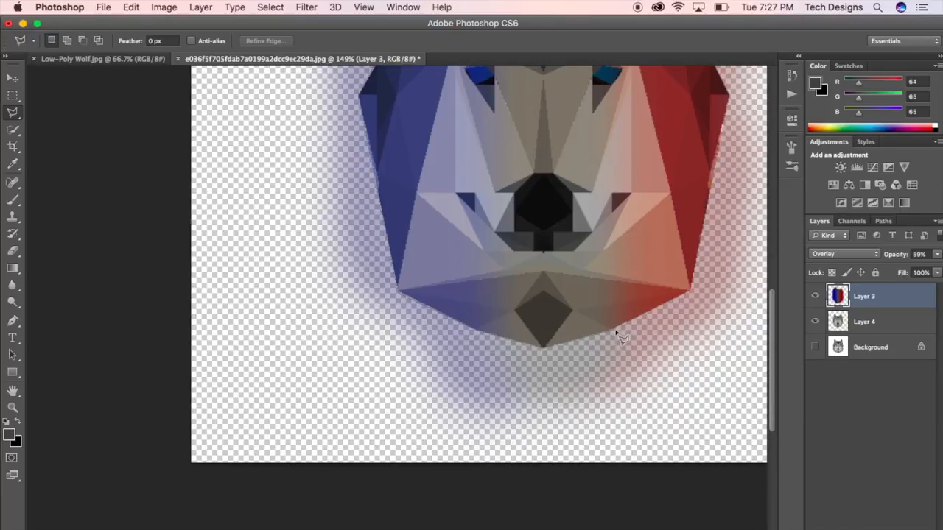
- Continue the lasso outline up the red side of the head and across the ears and forehead back to the blue ear's tip
left_click(691, 291)
scroll(712, 185, "up", 5)
scroll(712, 185, "right", 3)
scroll(693, 179, "up", 1)
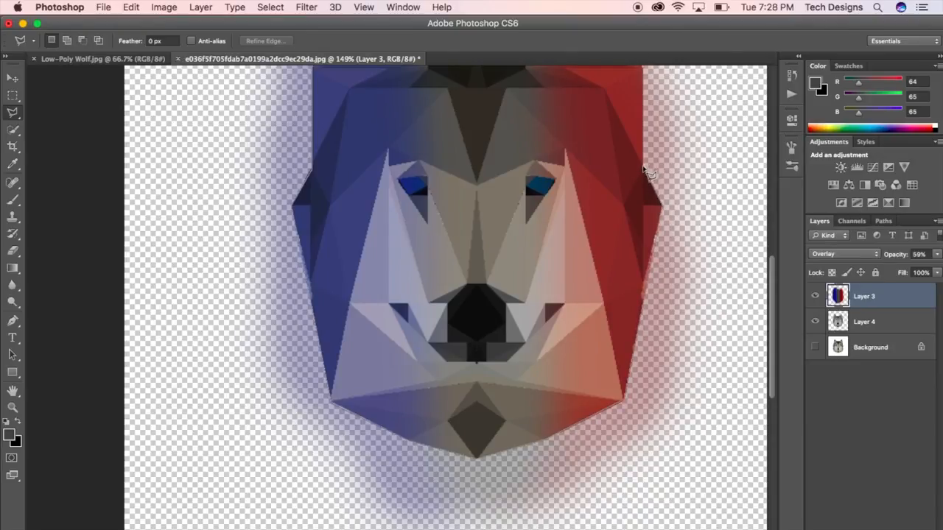
scroll(646, 172, "up", 4)
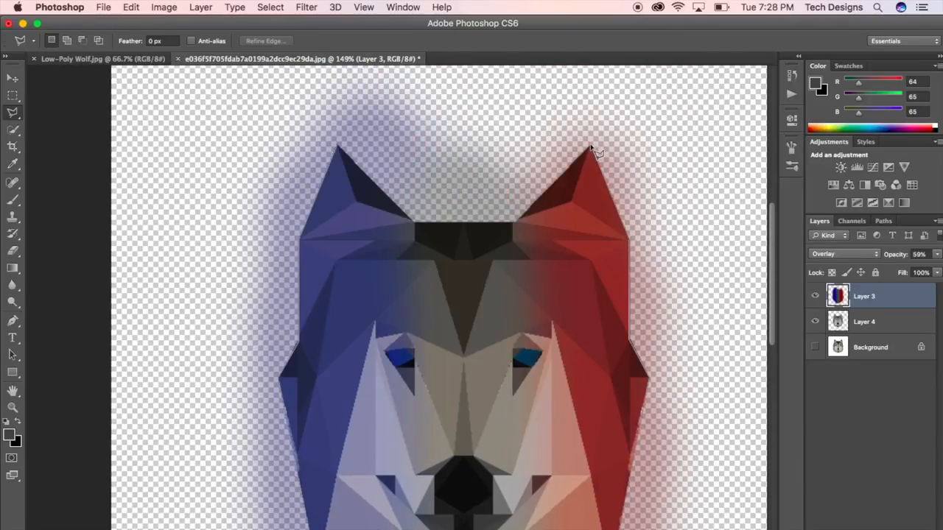
left_click(517, 224)
left_click(414, 224)
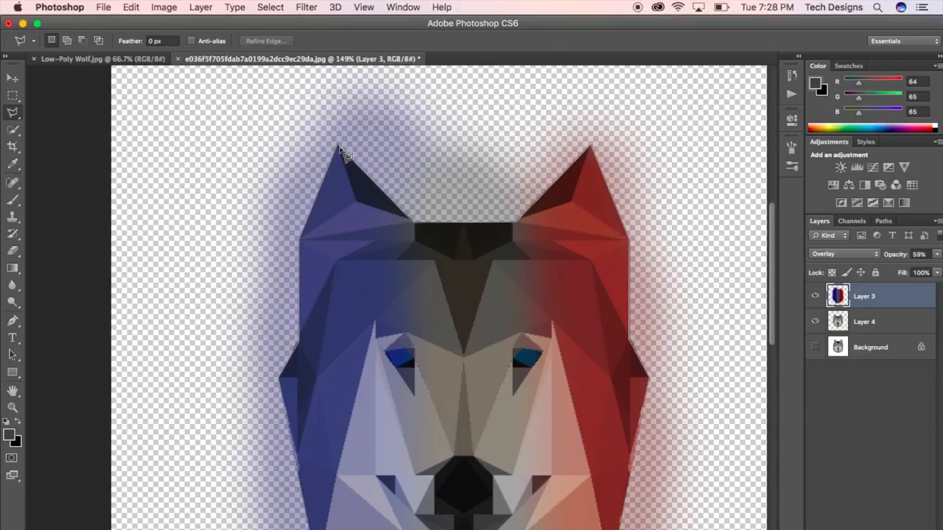
left_click(338, 146)
- Extend the lasso path in a wide loop around the colour spill outside the head and close it into a selection
scroll(331, 88, "up", 3)
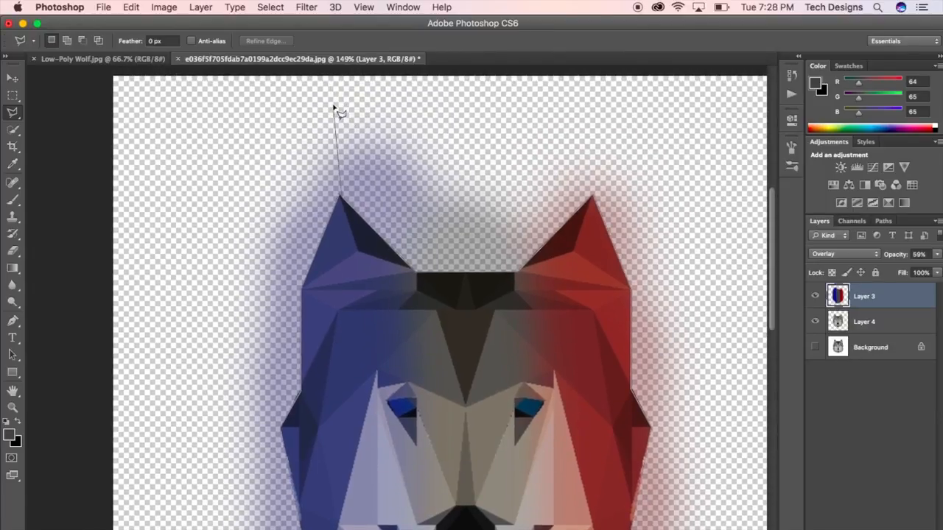
left_click(334, 105)
left_click(648, 119)
left_click(742, 255)
scroll(731, 322, "down", 1)
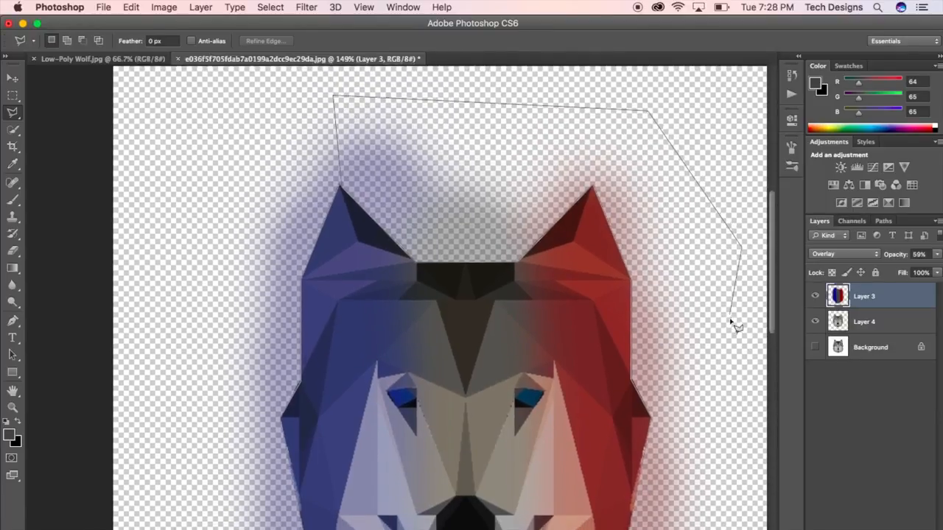
scroll(732, 321, "down", 15)
left_click(688, 418)
left_click(518, 448)
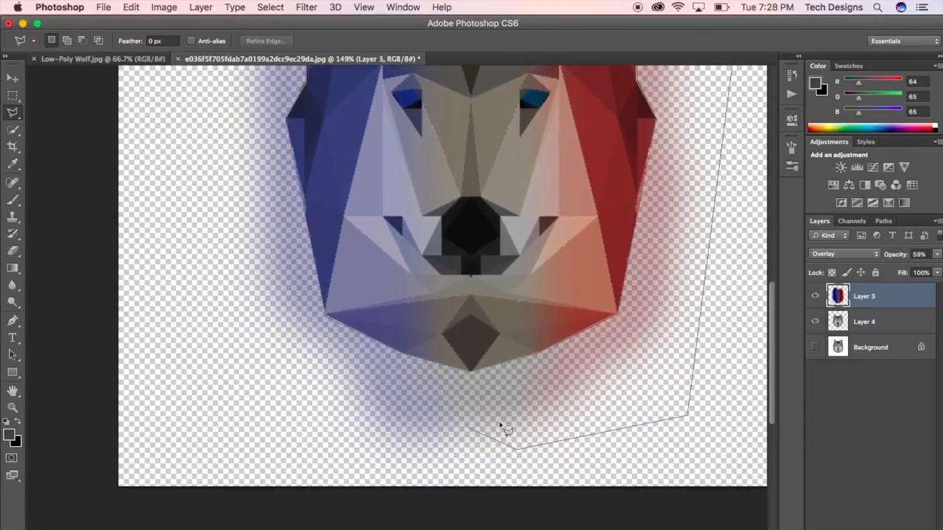
left_click(324, 431)
left_click(230, 297)
scroll(214, 181, "up", 8)
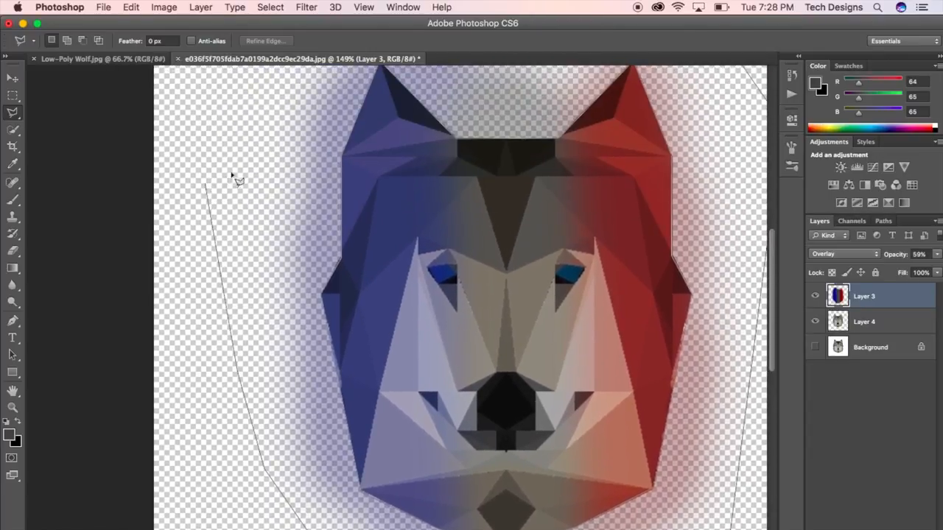
scroll(223, 177, "up", 2)
scroll(289, 110, "up", 18)
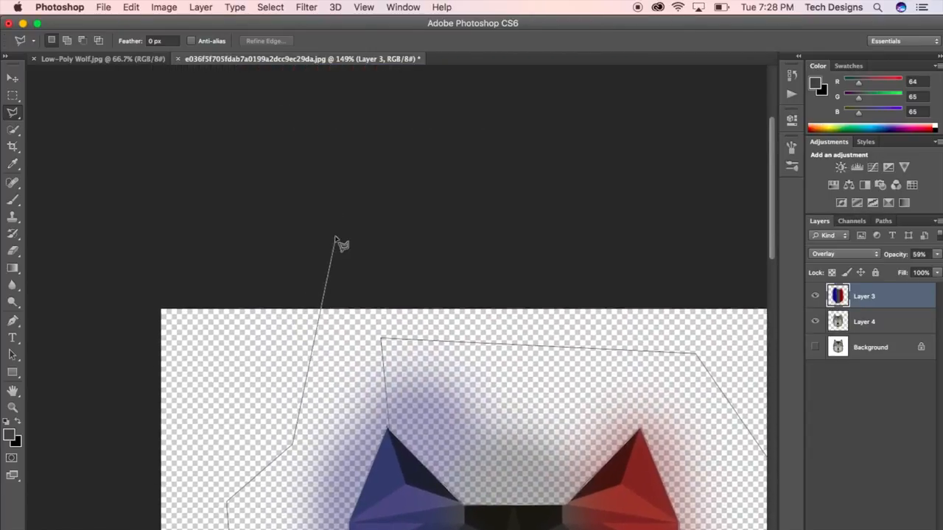
left_click(380, 342)
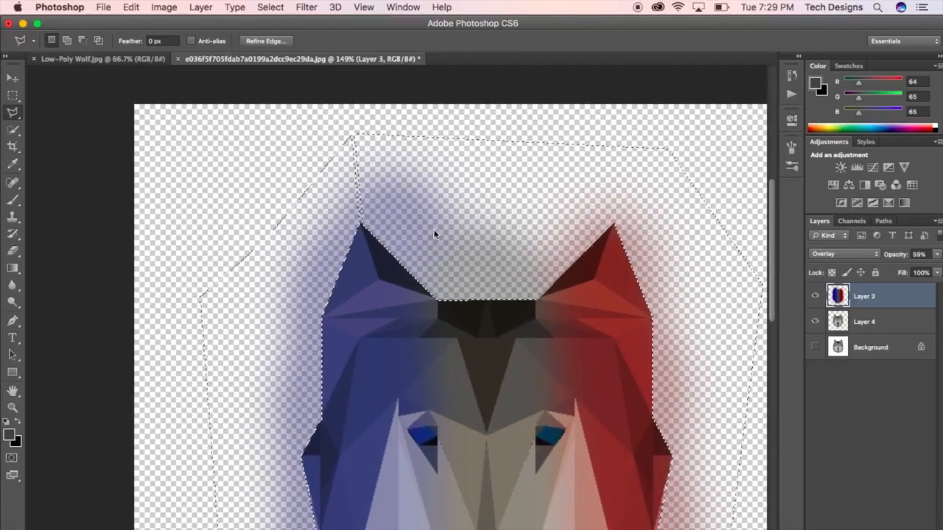
- Cut the selected colour spill from Layer 3 onto its own layer and delete that layer
right_click(434, 233)
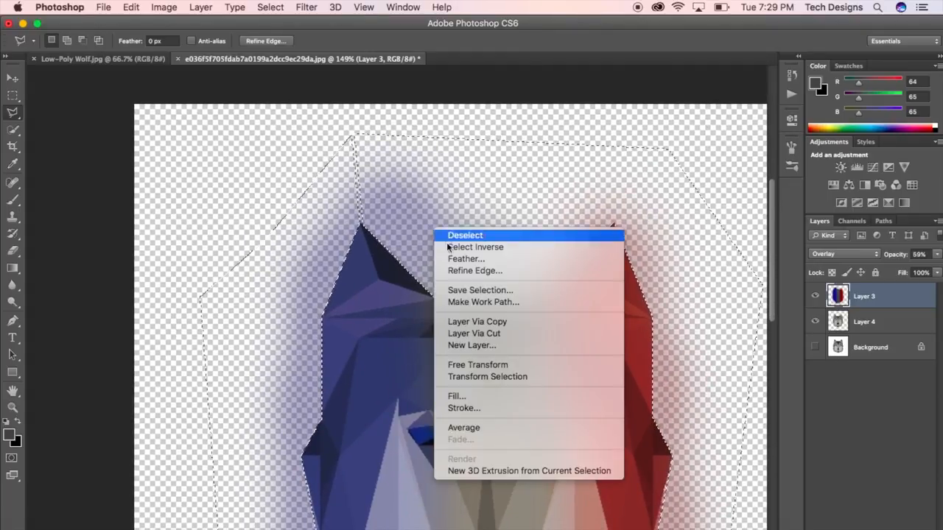
left_click(492, 335)
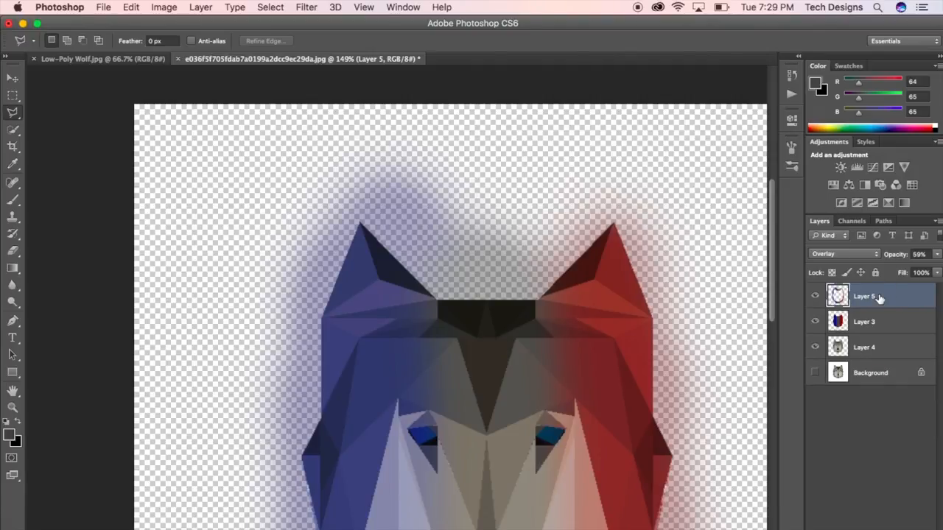
key("Delete")
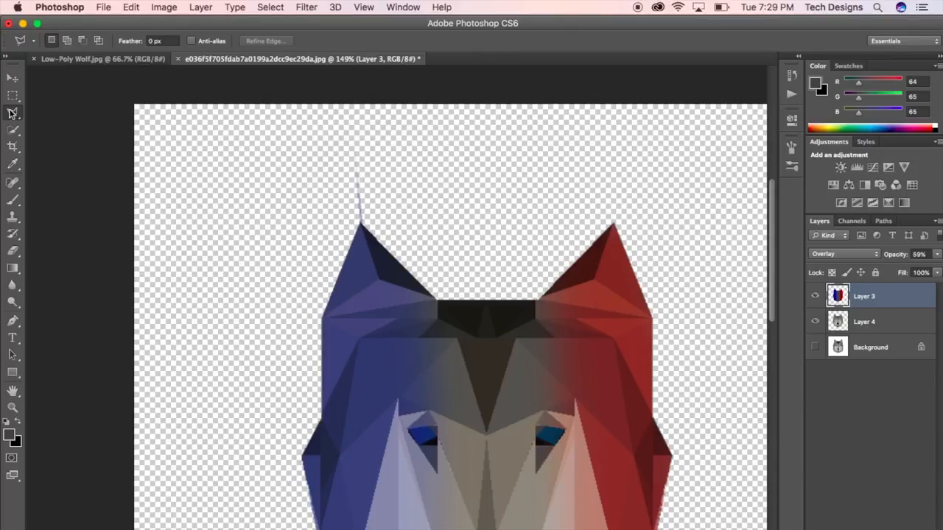
- Erase the leftover sliver of colour above the tip of the blue ear on Layer 3
left_click(13, 250)
left_click_drag(356, 190, 362, 184)
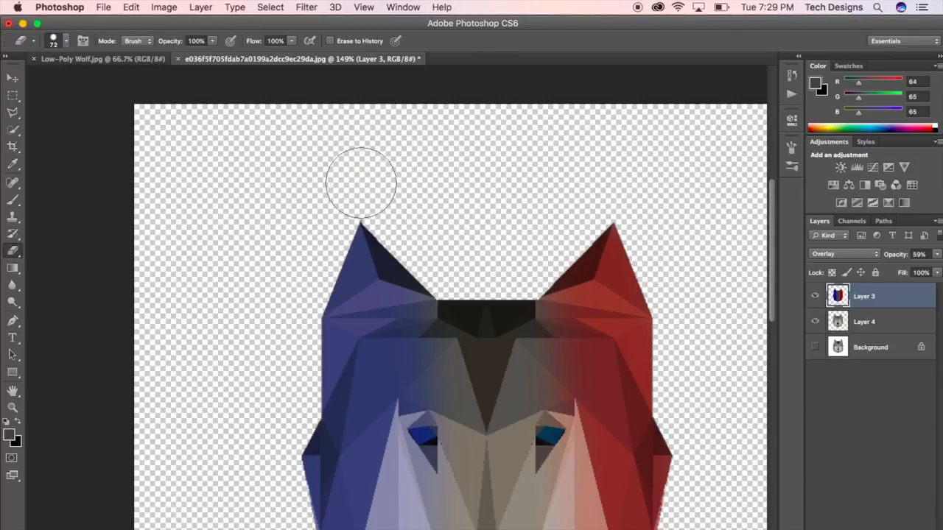
scroll(377, 194, "down", 3)
scroll(378, 194, "down", 7)
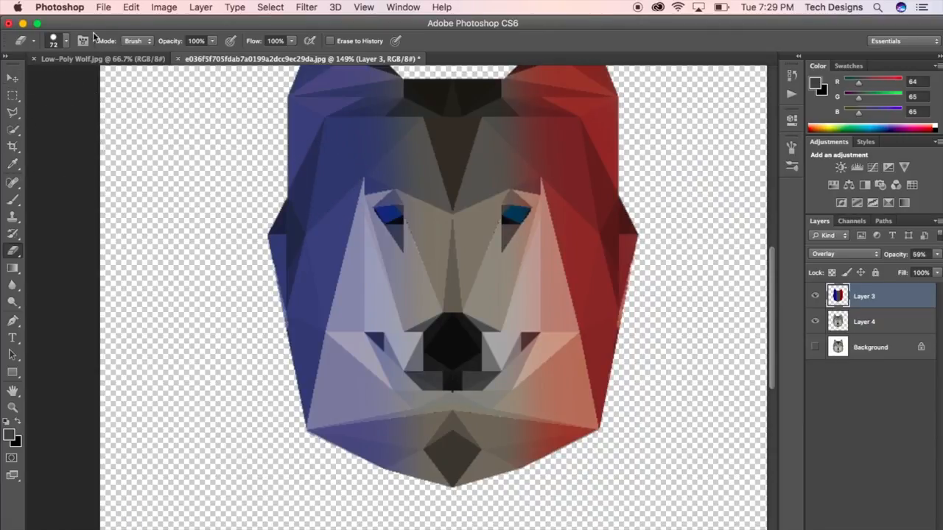
- Look at the finished Low-Poly Wolf.jpg for reference and add a new layer above Layer 3 in the working document
left_click(118, 60)
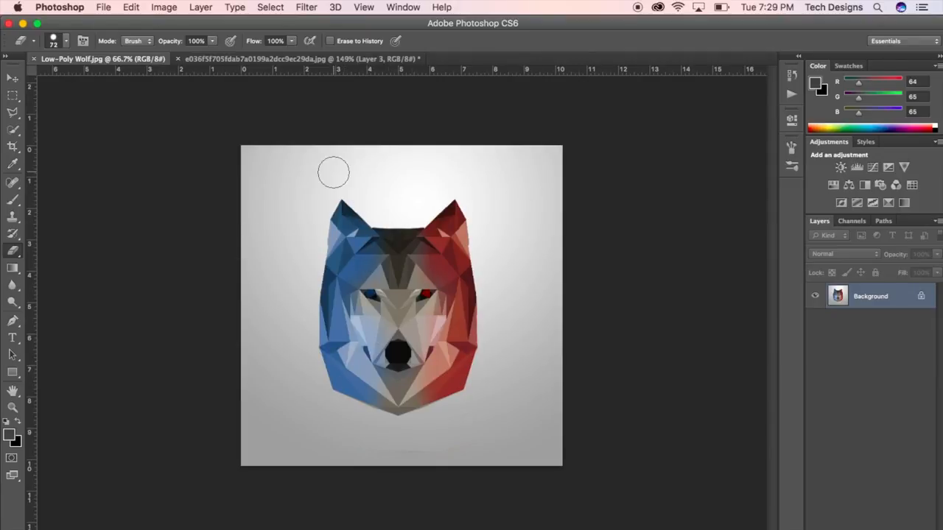
left_click(250, 60)
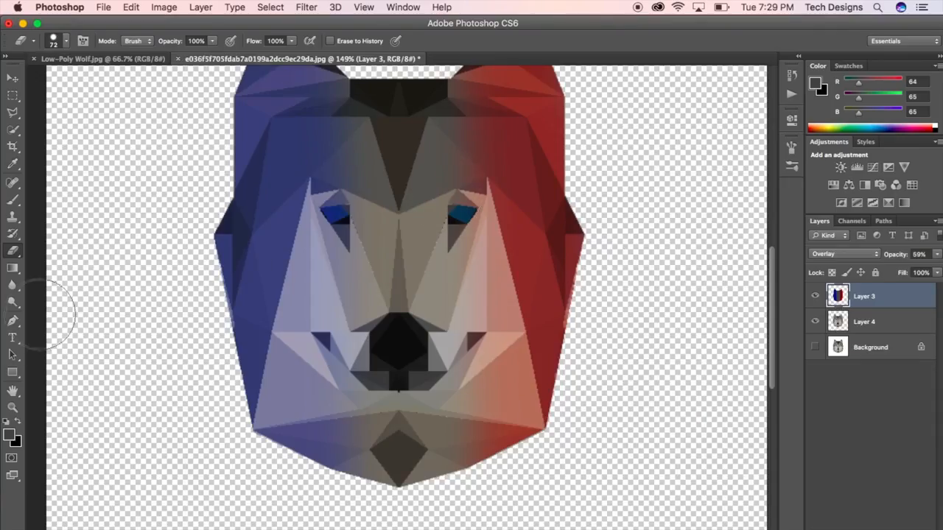
left_click(894, 528)
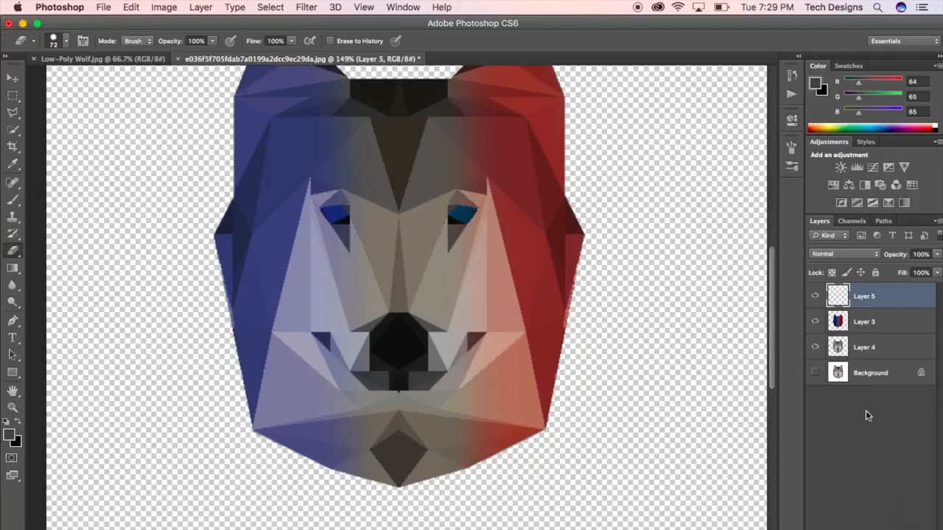
- Draw a white rectangle shape without stroke, about 837 by 791 px, covering the whole canvas
left_click(13, 372)
scroll(90, 357, "down", 2)
scroll(90, 358, "down", 2)
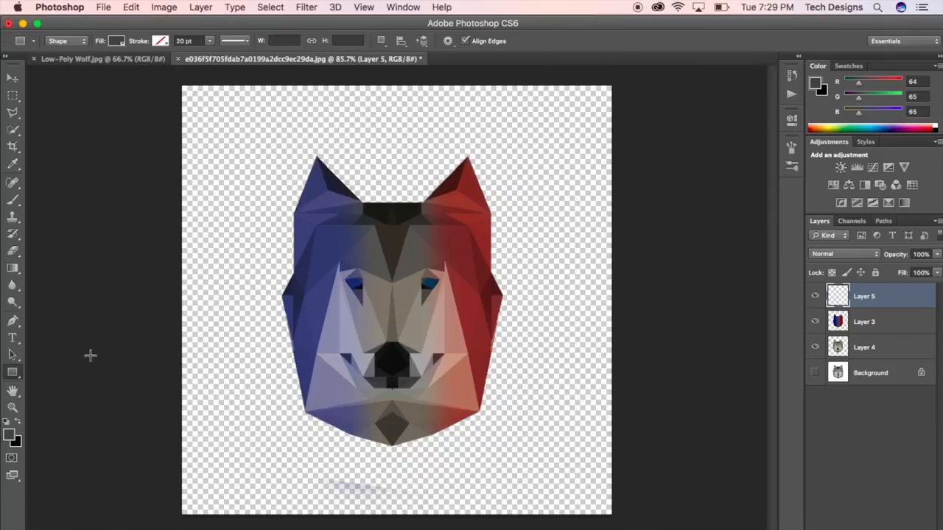
left_click(116, 40)
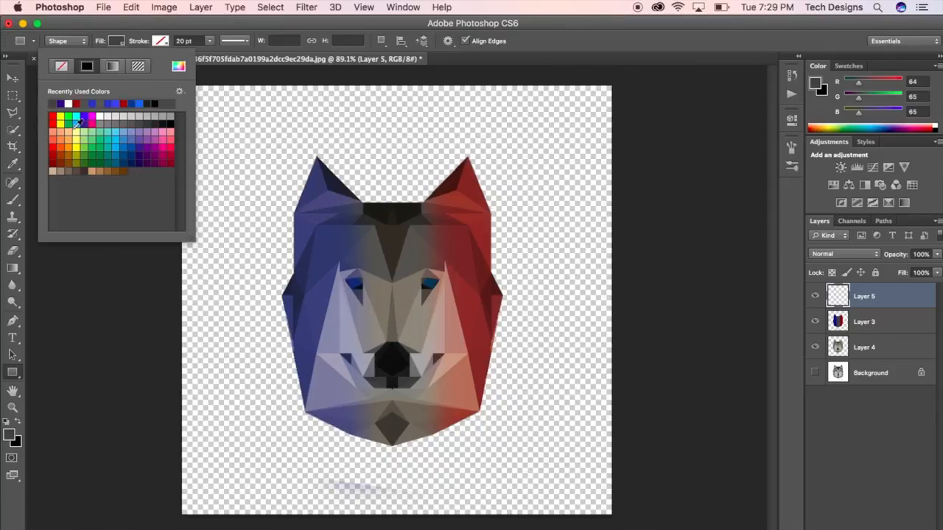
left_click(100, 114)
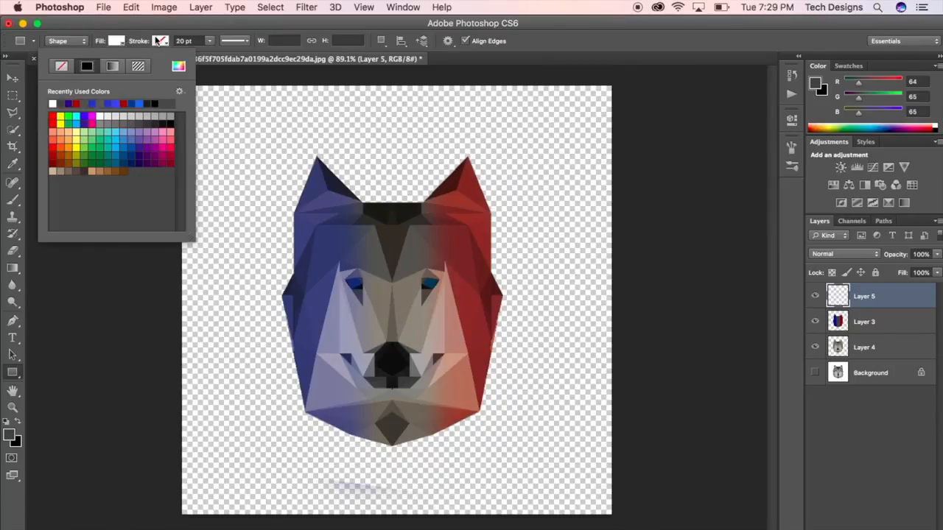
left_click(159, 41)
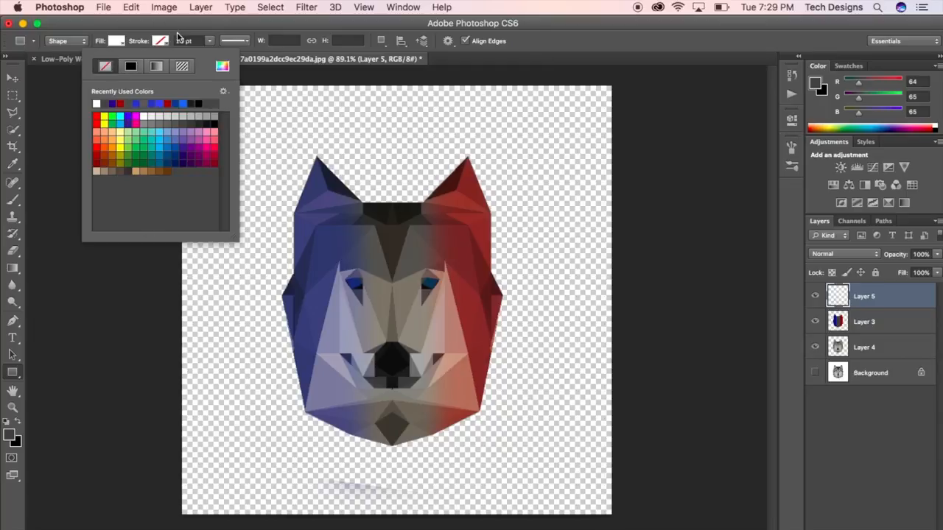
left_click(157, 28)
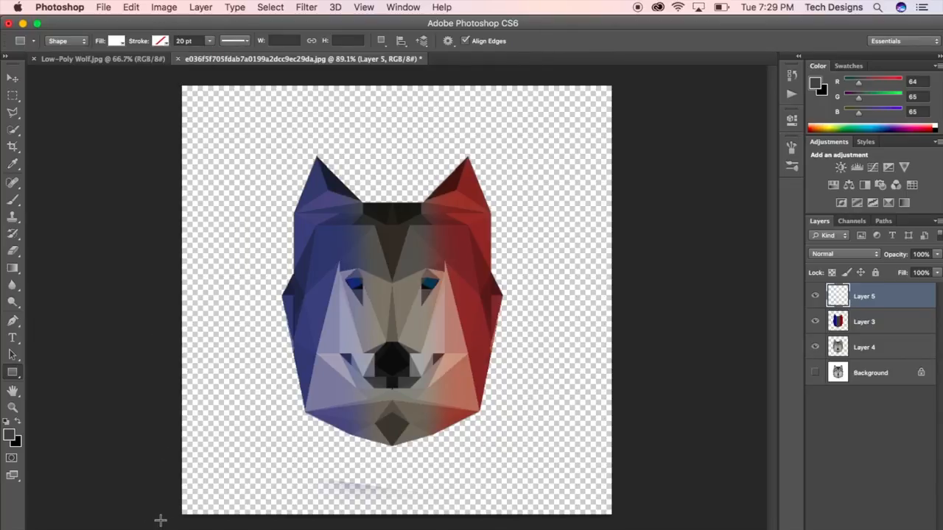
left_click_drag(157, 527, 644, 69)
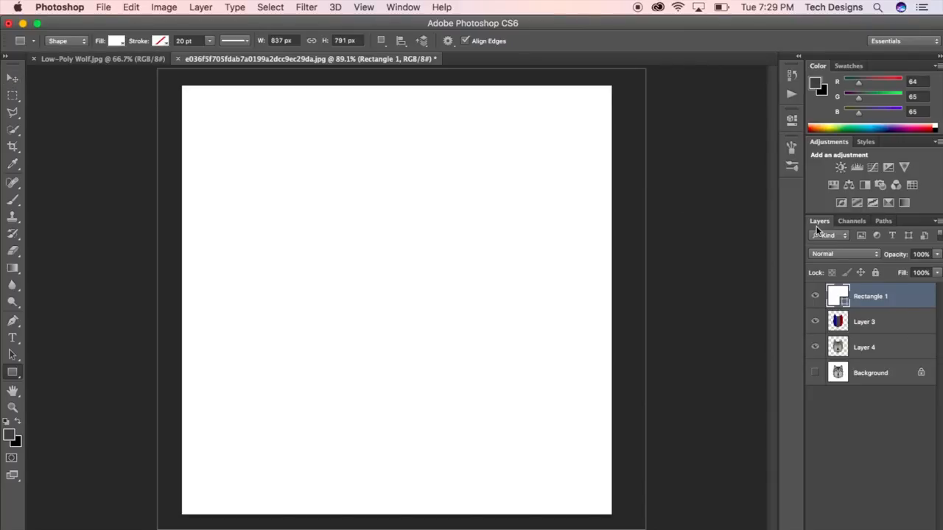
- Move the white rectangle layer below Layer 4 so that it sits directly above the Background layer
left_click(12, 77)
left_click_drag(884, 301, 881, 423)
left_click_drag(884, 296, 862, 361)
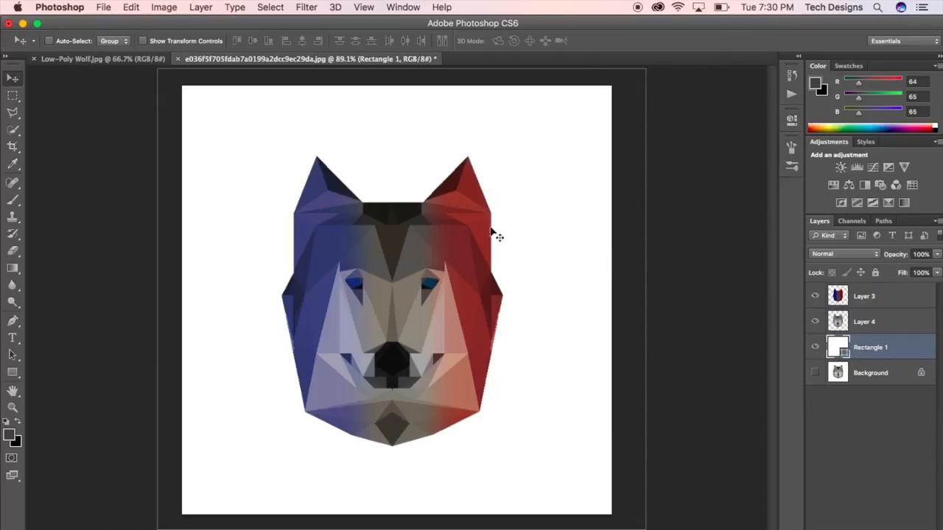
- Add a Gradient Overlay running from black to white to the Rectangle 1 layer and set its style to Radial
scroll(474, 227, "down", 5)
scroll(474, 229, "up", 3)
scroll(478, 236, "up", 1)
right_click(862, 341)
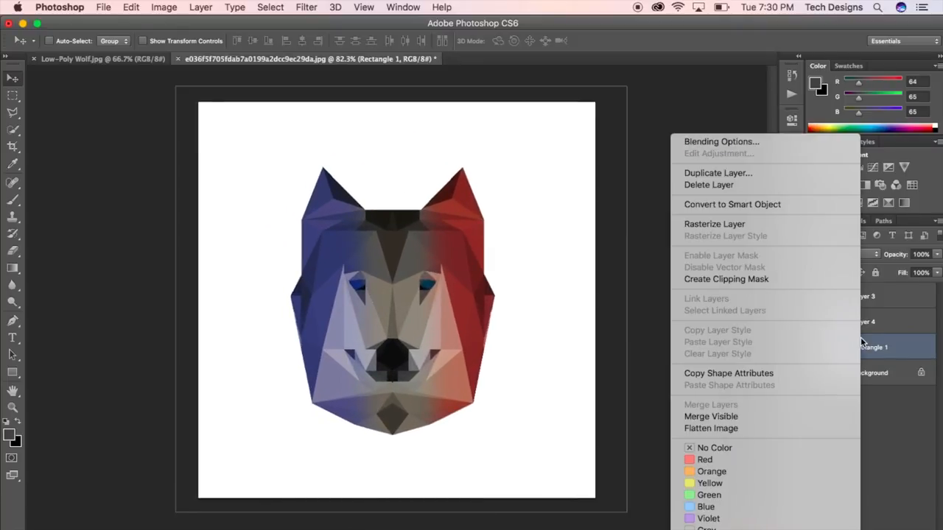
left_click(784, 142)
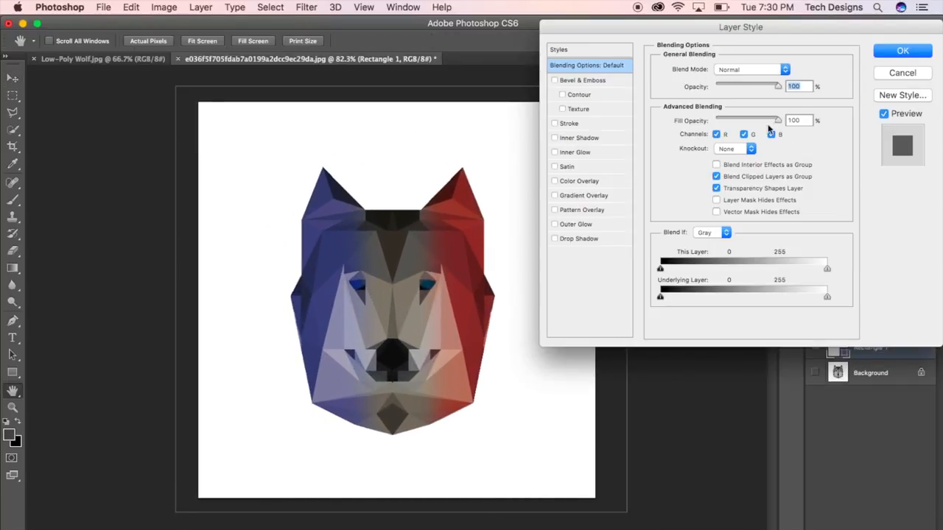
left_click(584, 195)
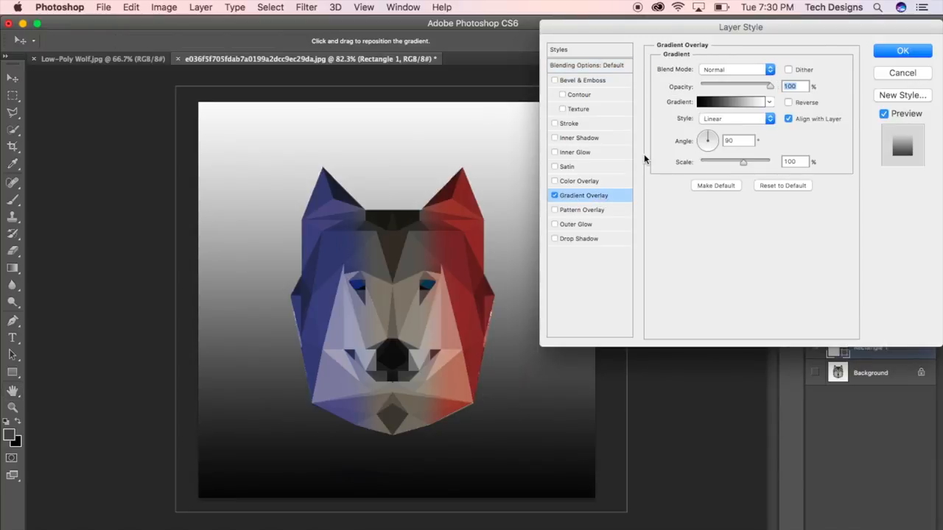
left_click(733, 117)
left_click(727, 118)
left_click(726, 119)
left_click(725, 128)
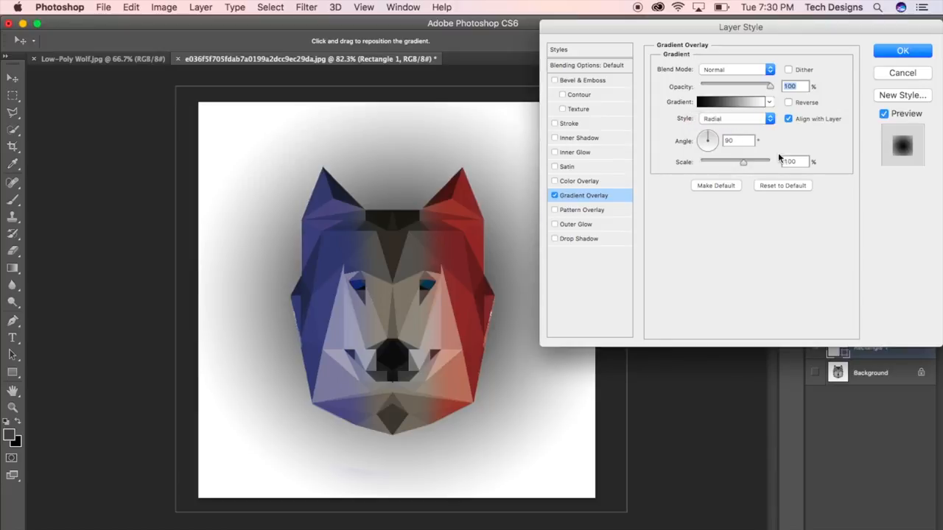
- Reverse the rectangle's gradient overlay, set its opacity to 72%, angle to 124° and scale to 150%, and apply the layer style
left_click(788, 103)
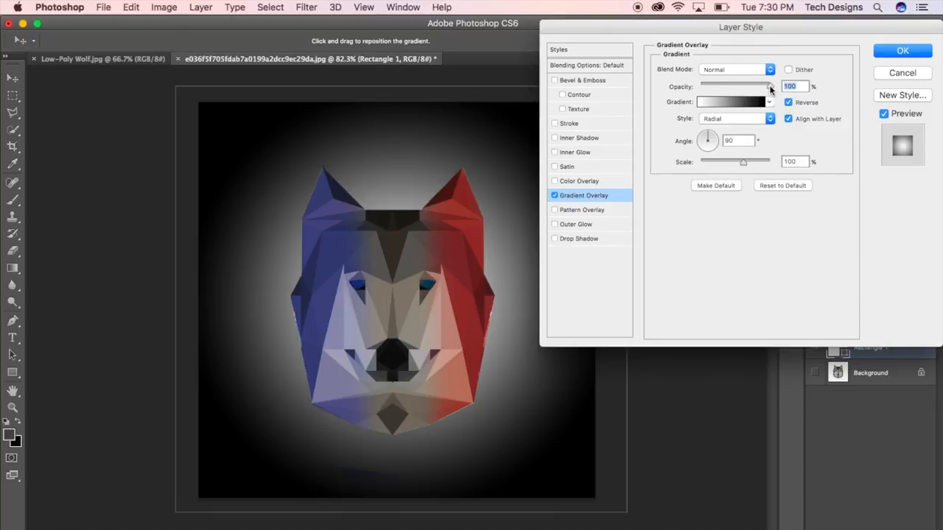
left_click_drag(747, 163, 784, 163)
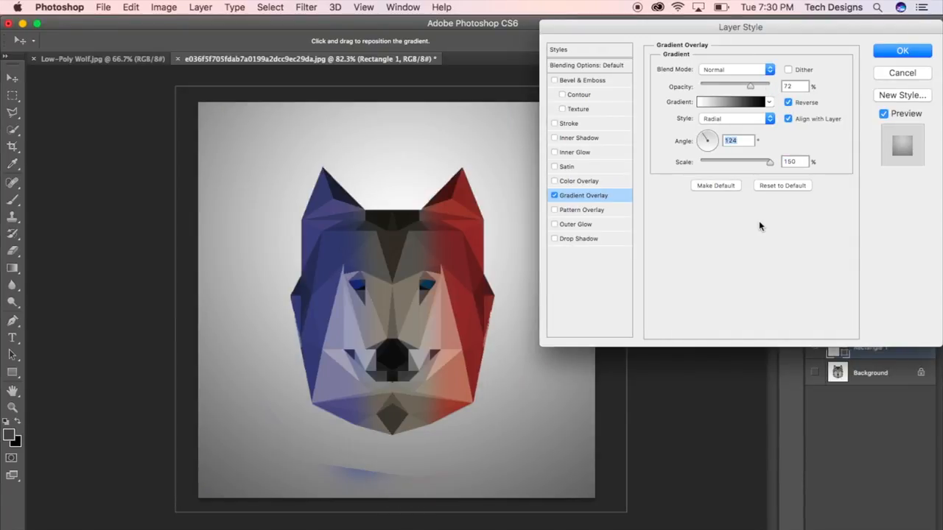
left_click(893, 50)
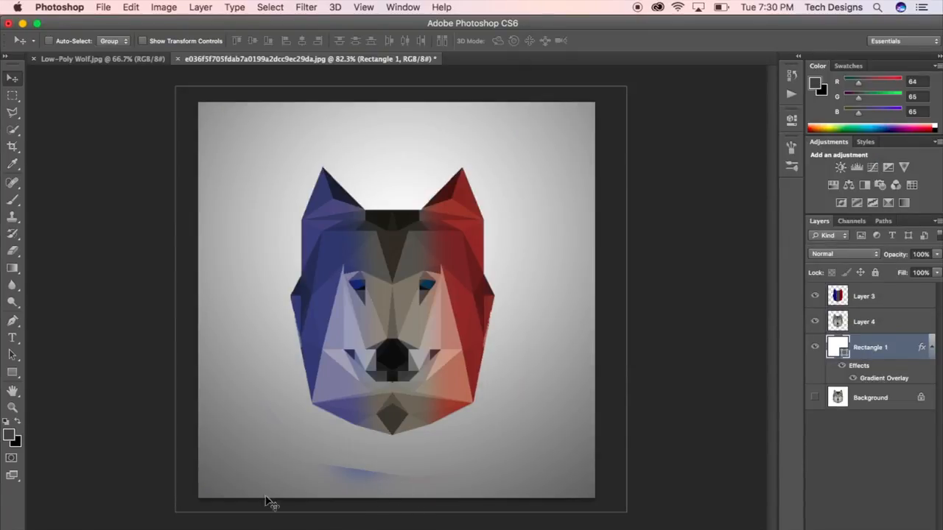
- Erase the leftover streak of blue and red colour below the wolf's chin on Layer 3 and return to the Move tool
left_click(13, 251)
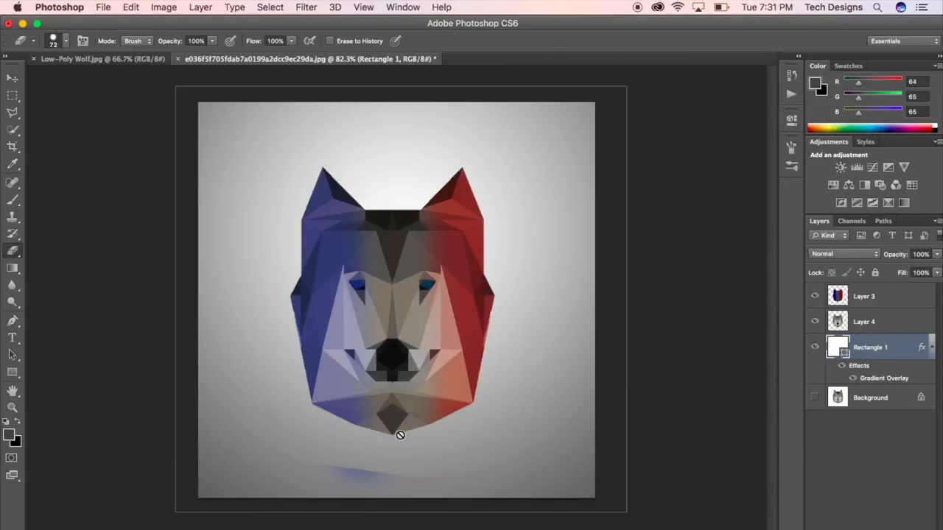
left_click(867, 322)
left_click(856, 299)
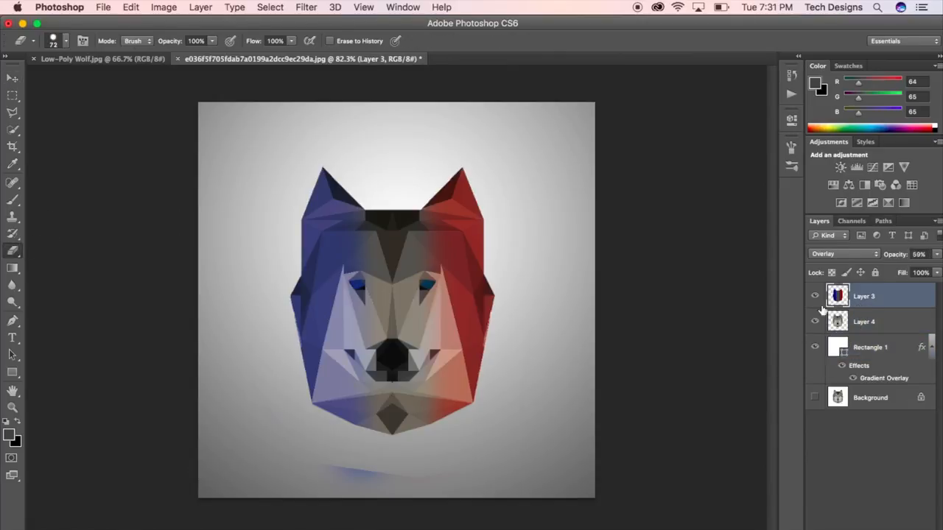
key("v")
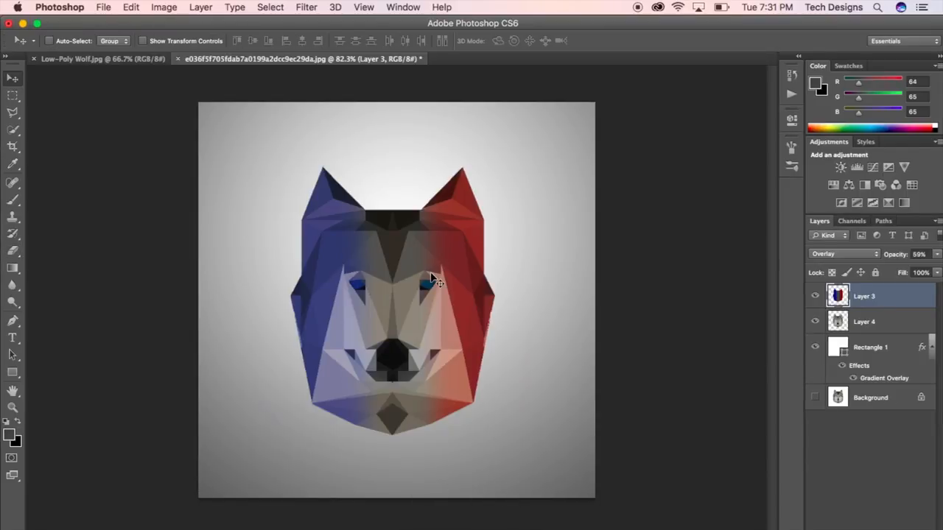